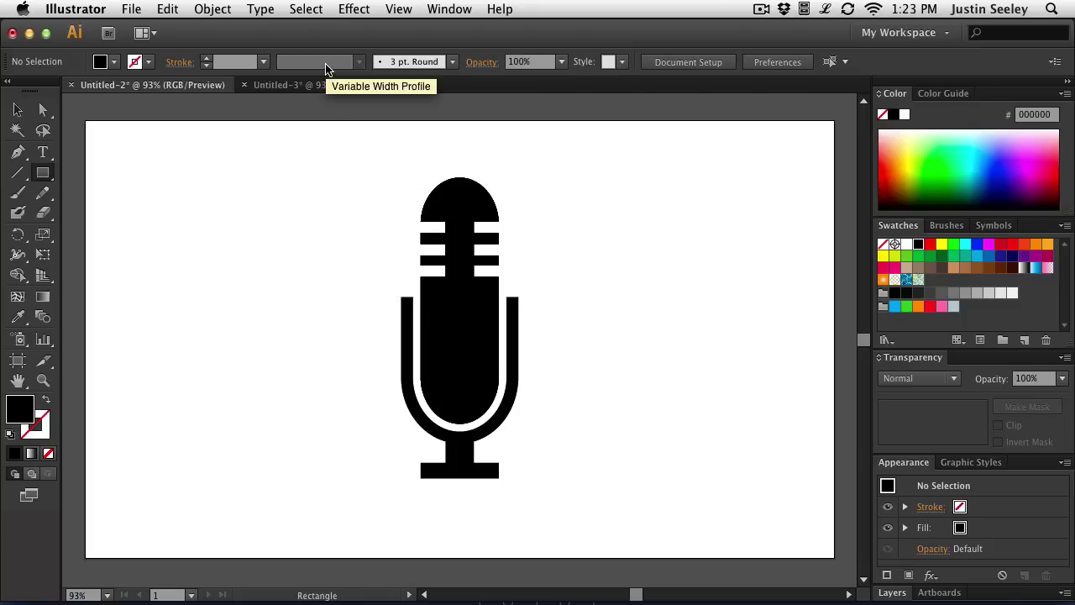
In the Untitled-3 document, draw a tall black rectangle about 100 px wide and 316 px high.
{"action": "left_click", "coordinate": [326, 87]}
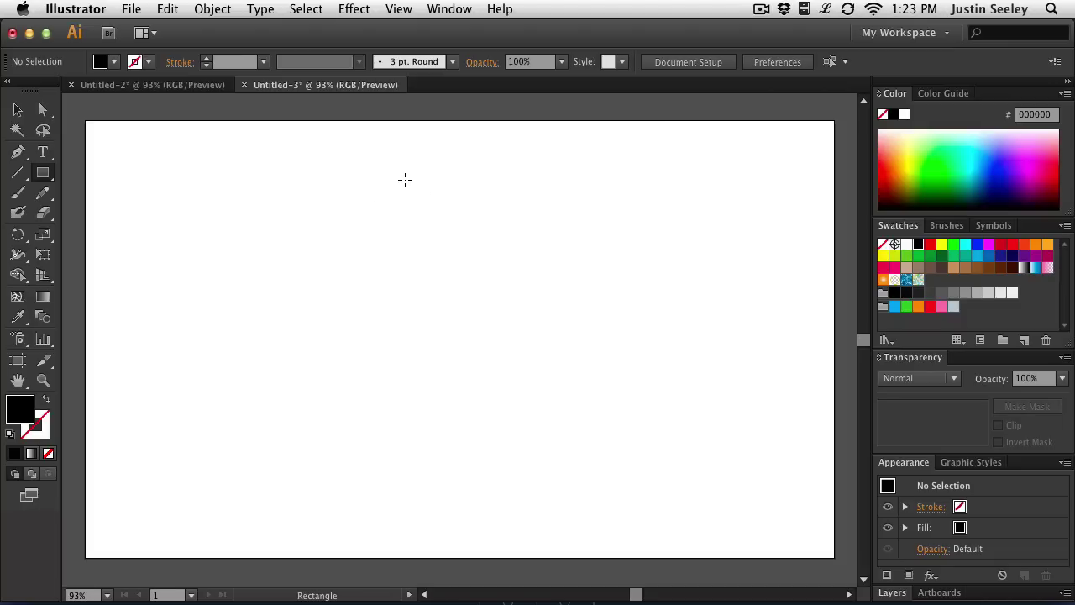
{"action": "left_click_drag", "start_coordinate": [402, 164], "coordinate": [481, 411]}
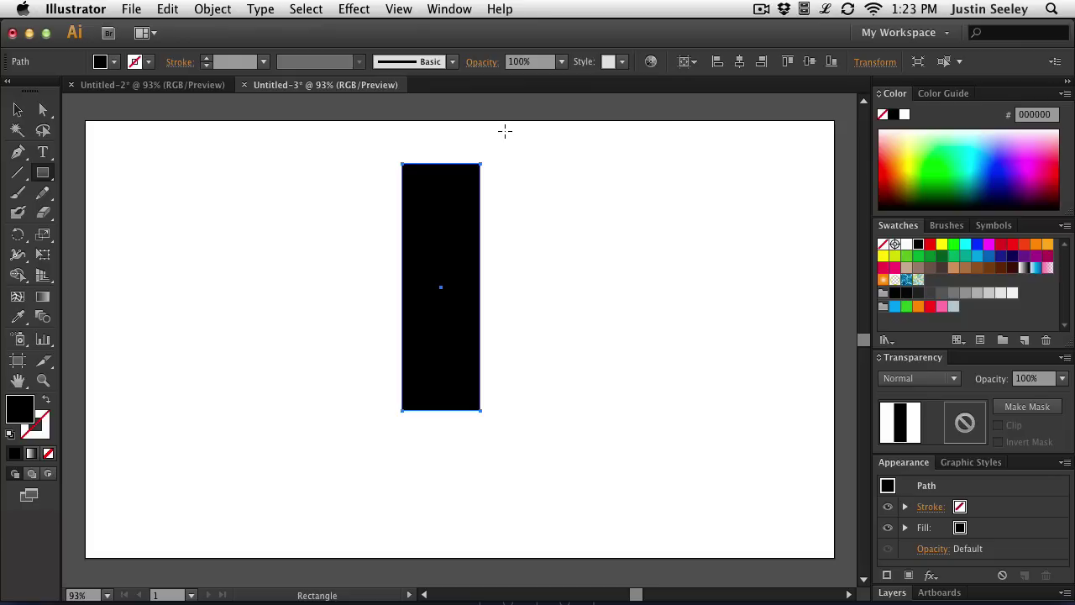
Centre the tall rectangle horizontally and vertically on the artboard.
{"action": "left_click", "coordinate": [17, 110]}
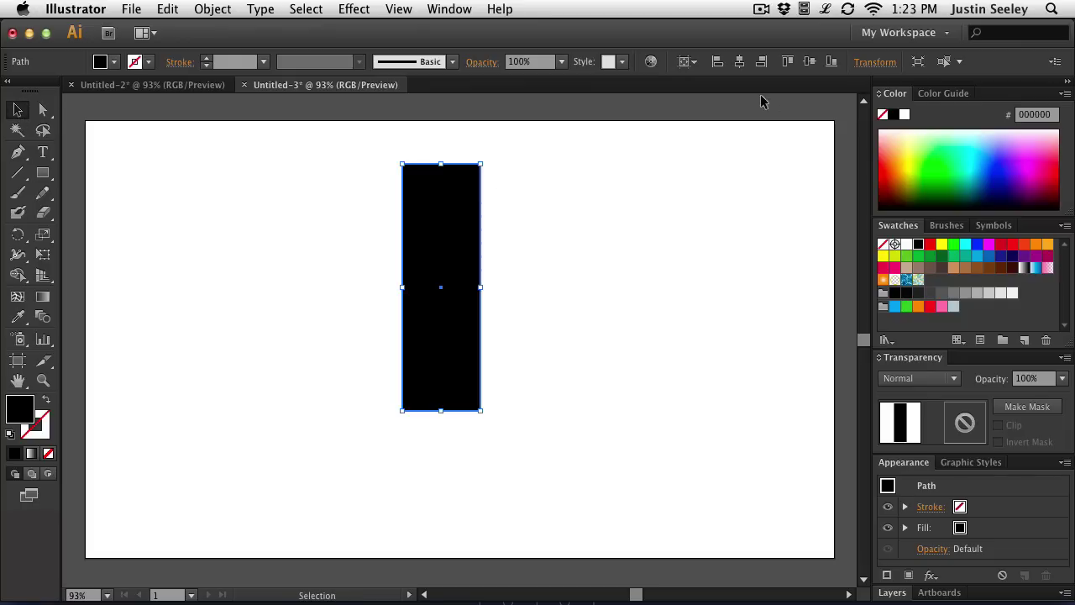
{"action": "left_click", "coordinate": [739, 63]}
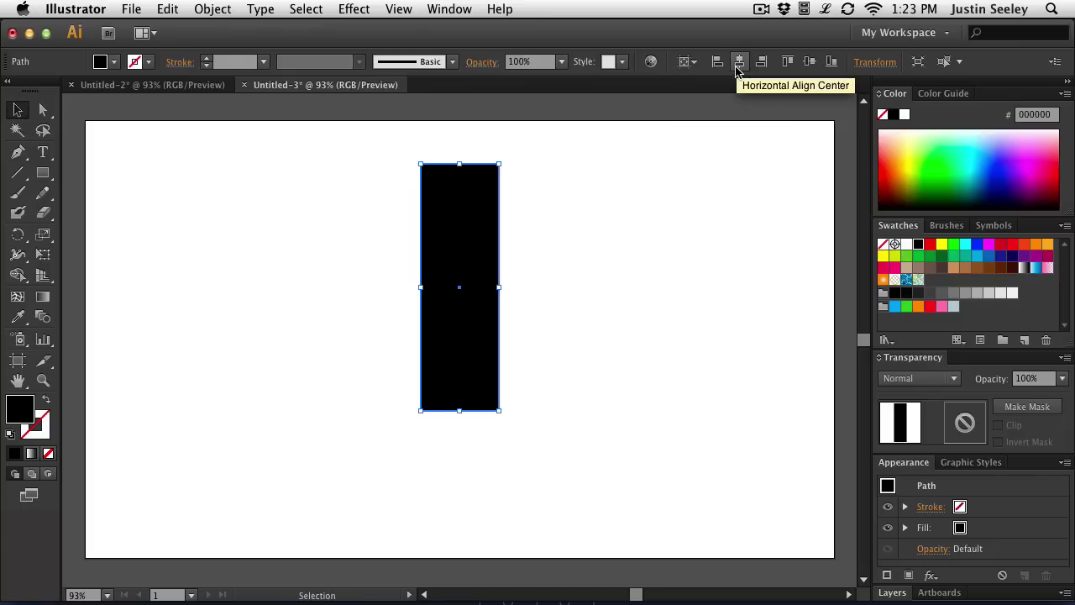
{"action": "left_click", "coordinate": [809, 62]}
{"action": "left_click", "coordinate": [520, 392]}
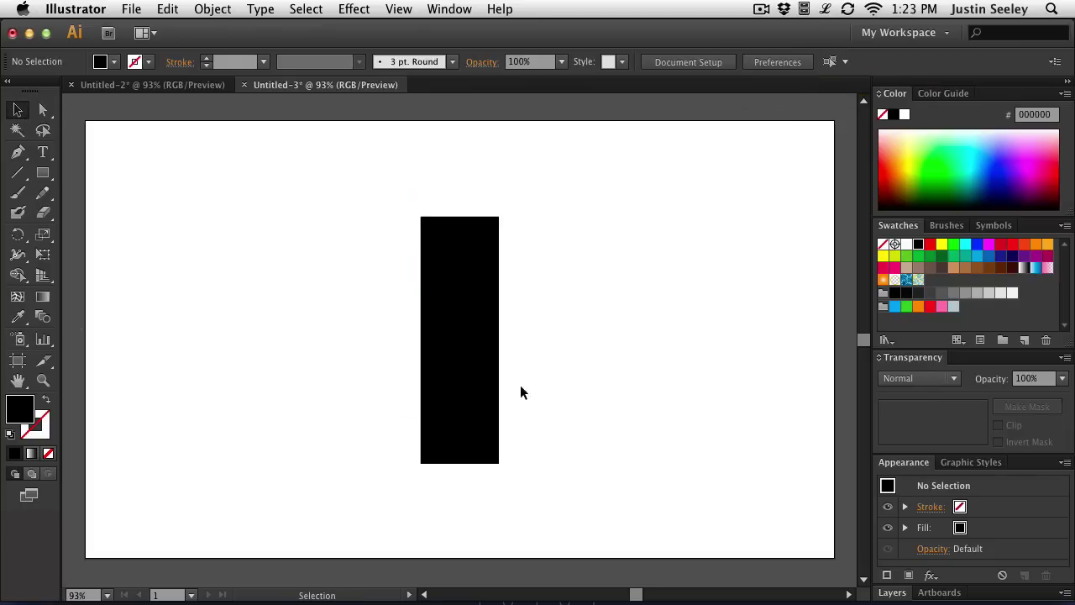
Draw a wide flat base bar below the tall rectangle, with a small block above it.
{"action": "left_click", "coordinate": [43, 172]}
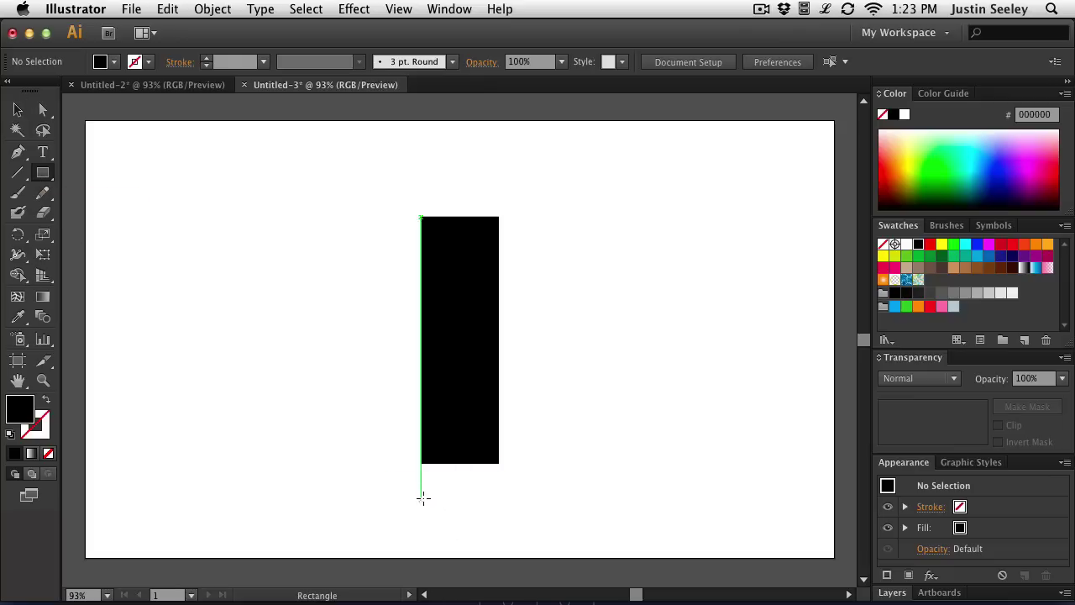
{"action": "left_click_drag", "start_coordinate": [420, 498], "coordinate": [498, 515]}
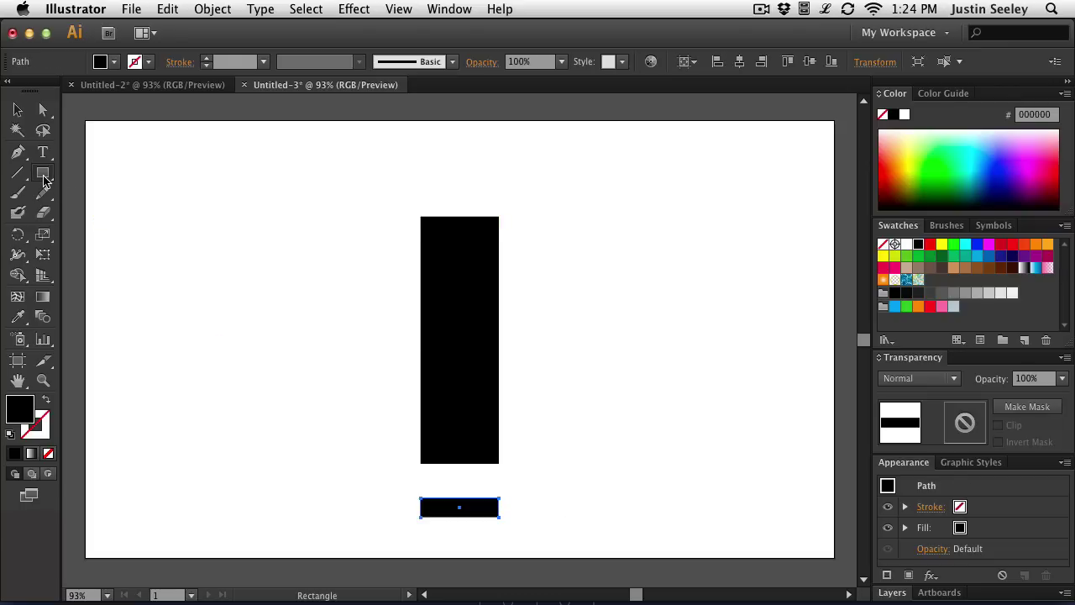
{"action": "left_click_drag", "start_coordinate": [445, 474], "coordinate": [474, 498]}
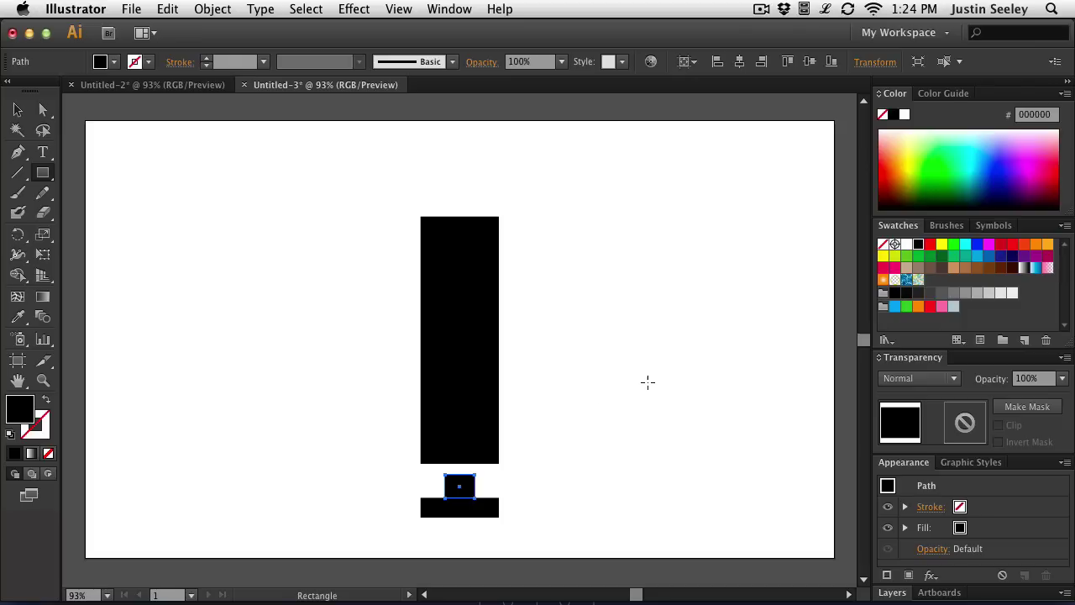
Set alignment to Selection and nudge the small block down onto the base bar.
{"action": "key", "text": "v"}
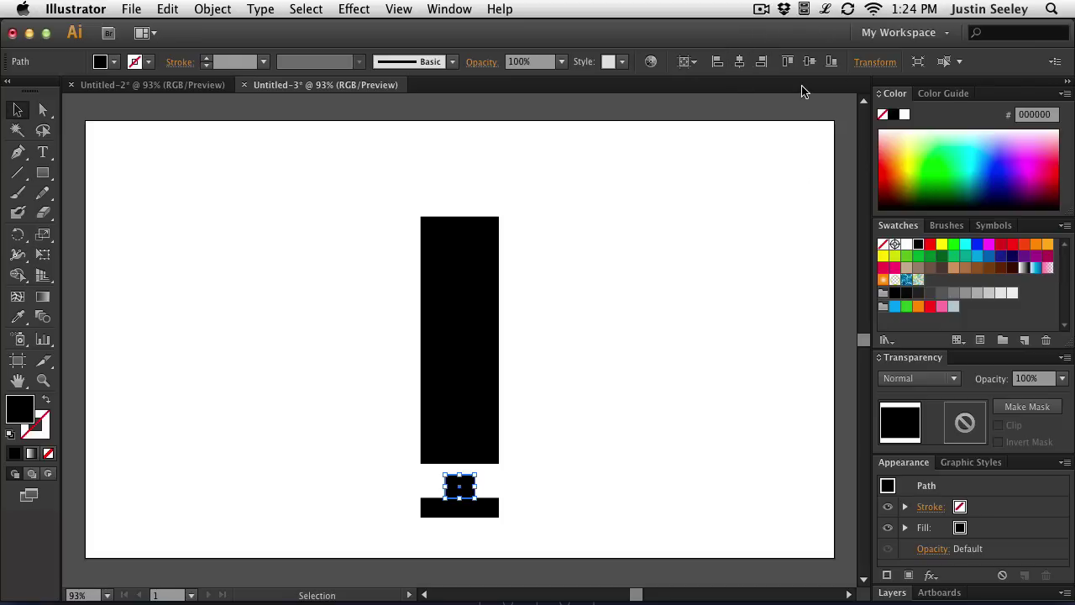
{"action": "left_click", "coordinate": [689, 62]}
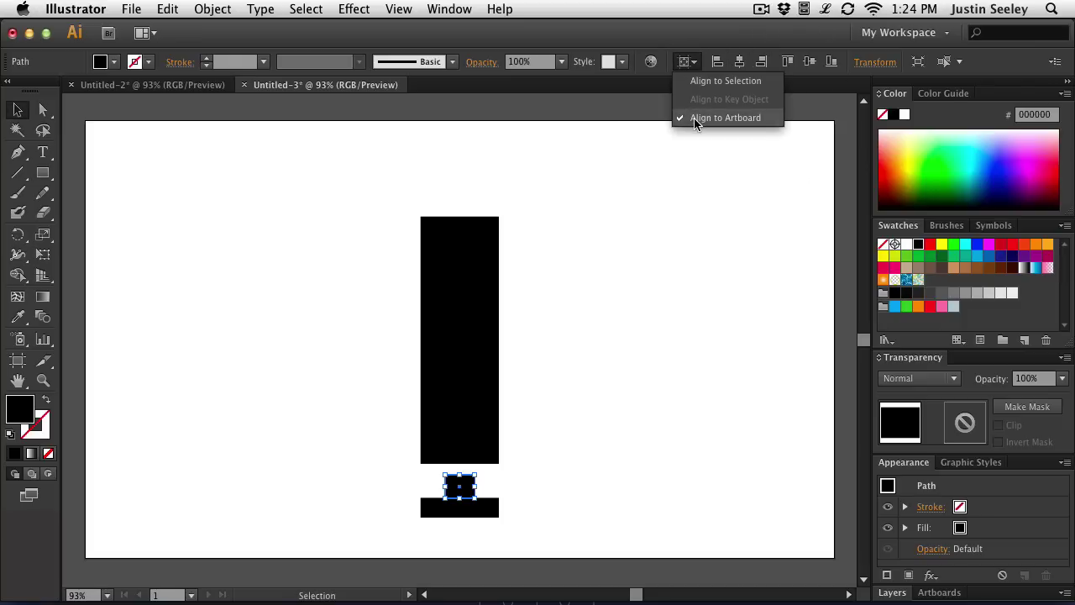
{"action": "left_click", "coordinate": [697, 80]}
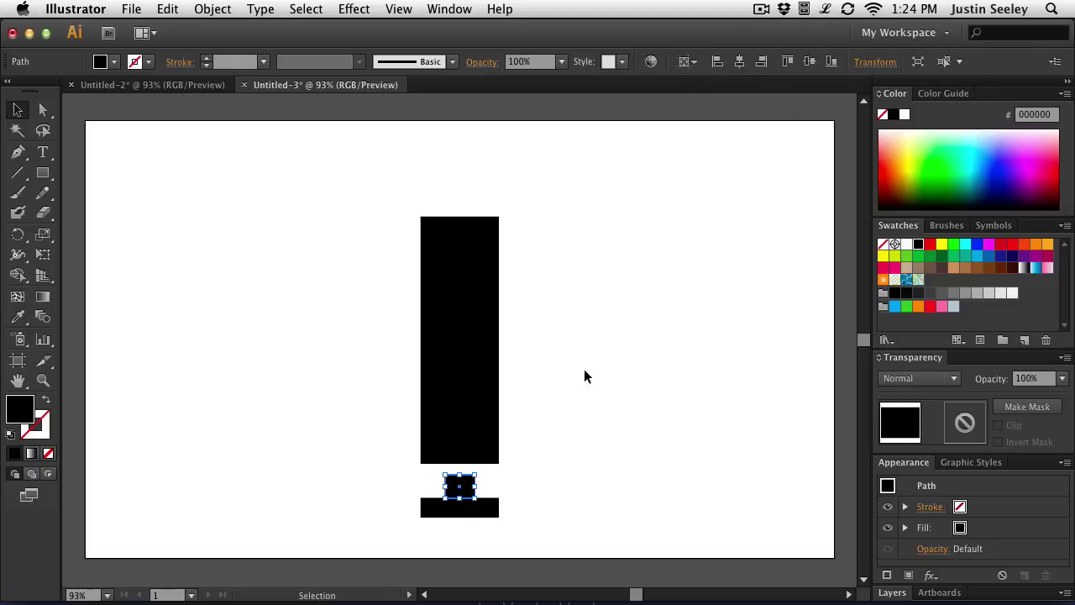
{"action": "left_click", "coordinate": [522, 494]}
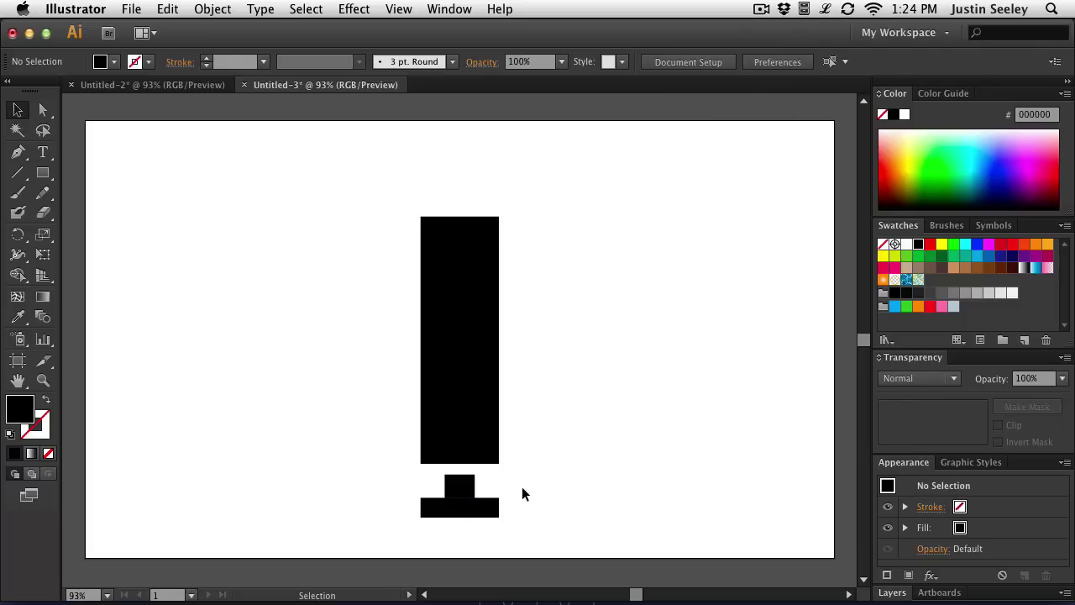
{"action": "left_click_drag", "start_coordinate": [498, 493], "coordinate": [435, 483]}
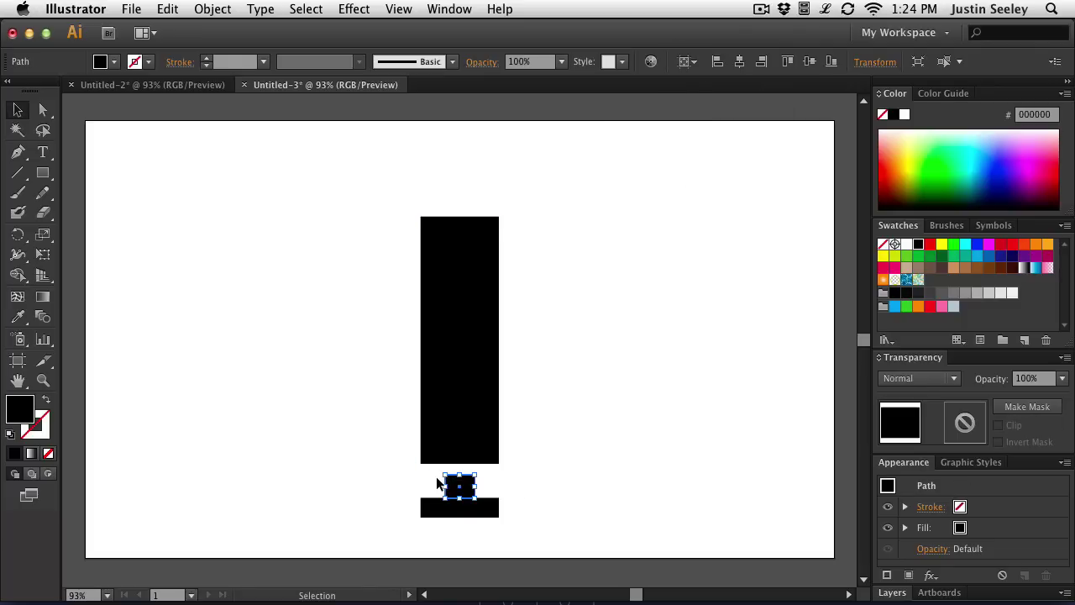
{"action": "key", "text": "Down"}
{"action": "key", "text": "Down"}
{"action": "key", "text": "Down"}
{"action": "left_click", "coordinate": [610, 427]}
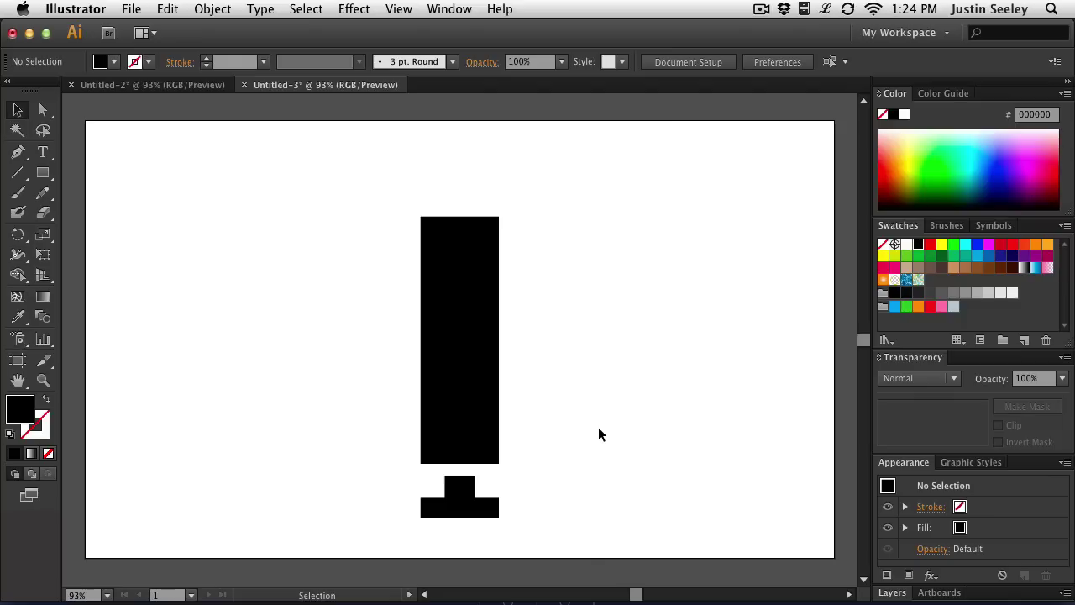
Give the tall bar a 60 px Round Corners effect and expand its appearance.
{"action": "left_click", "coordinate": [475, 274]}
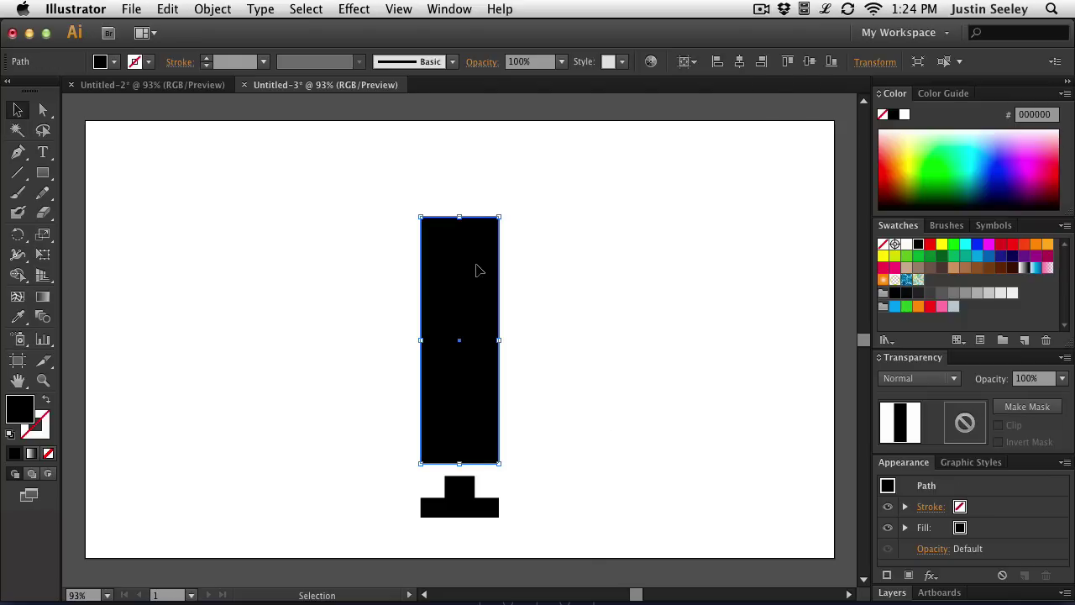
{"action": "left_click", "coordinate": [366, 10]}
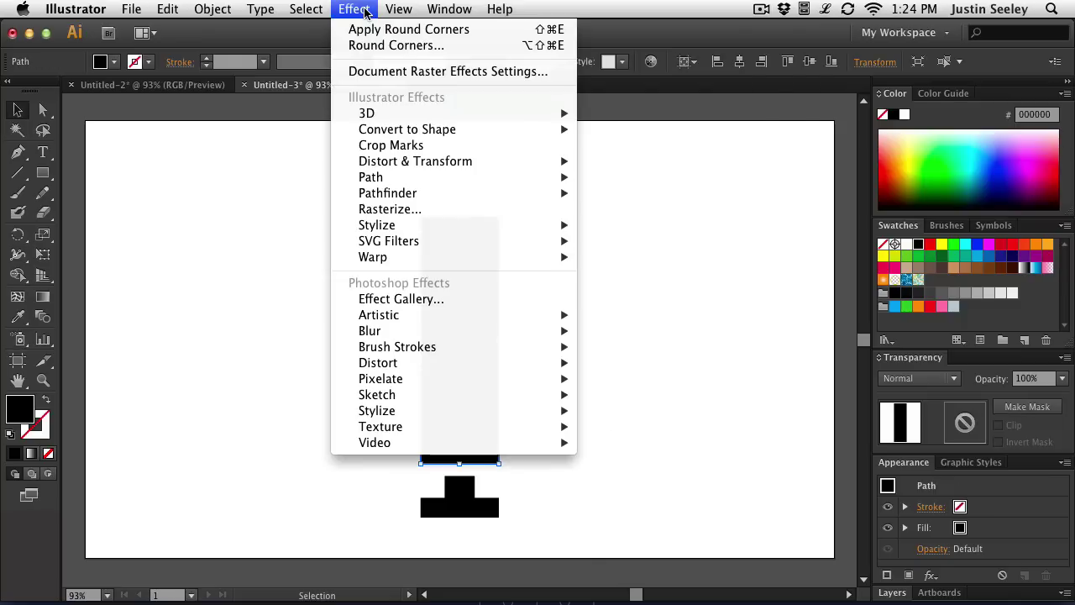
{"action": "mouse_move", "coordinate": [379, 224]}
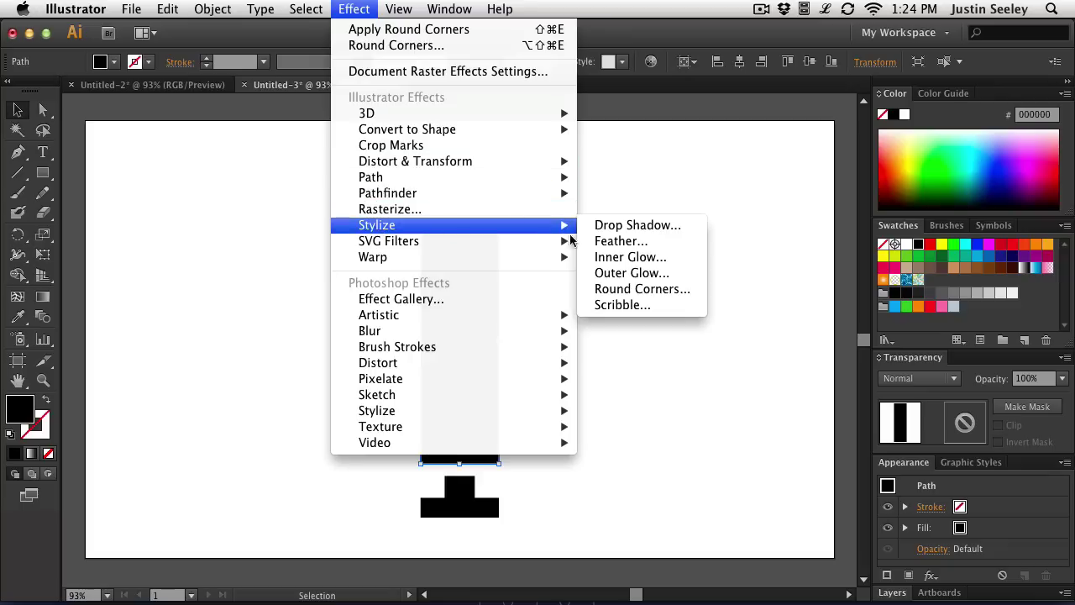
{"action": "left_click", "coordinate": [663, 287]}
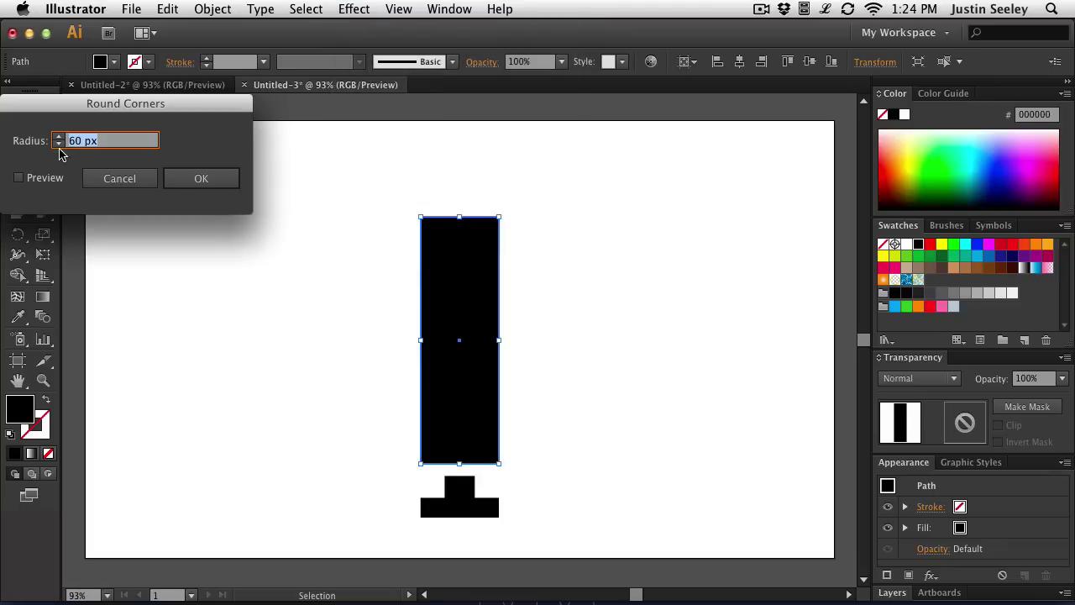
{"action": "left_click", "coordinate": [19, 179]}
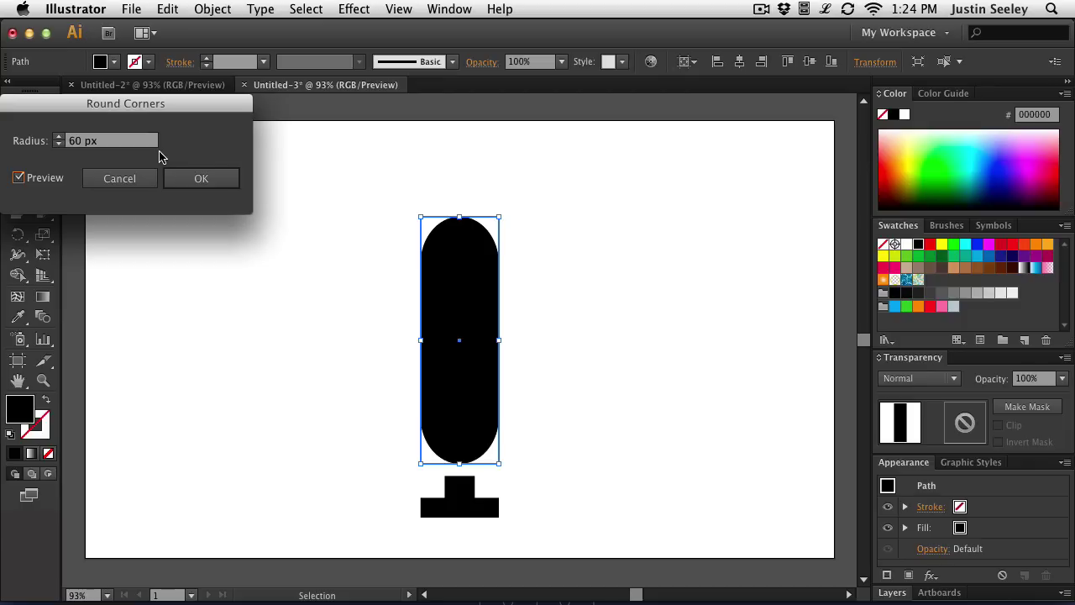
{"action": "left_click", "coordinate": [206, 184]}
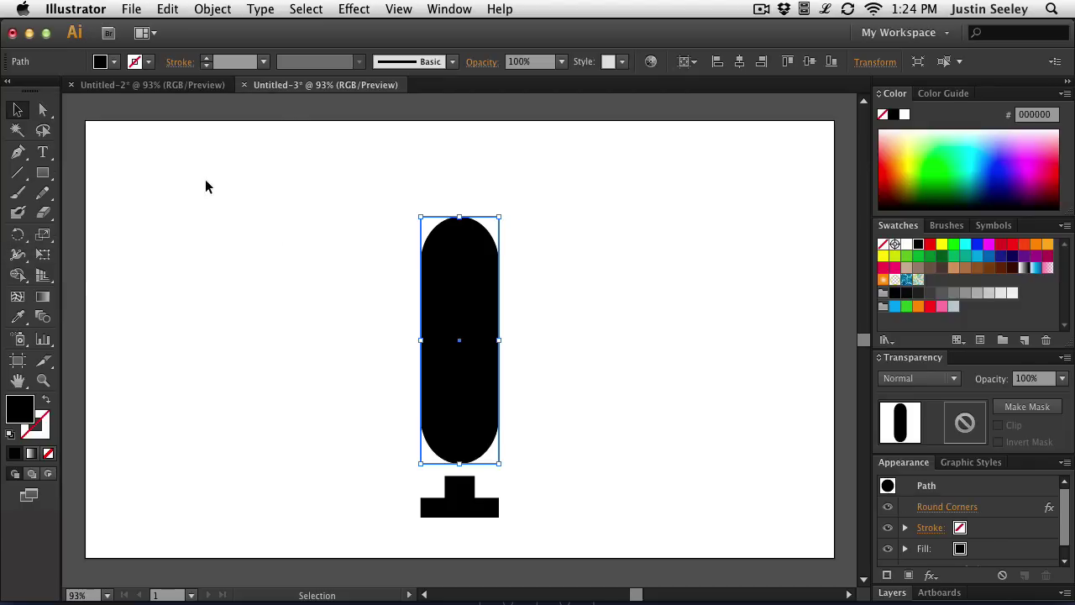
{"action": "left_click", "coordinate": [222, 10]}
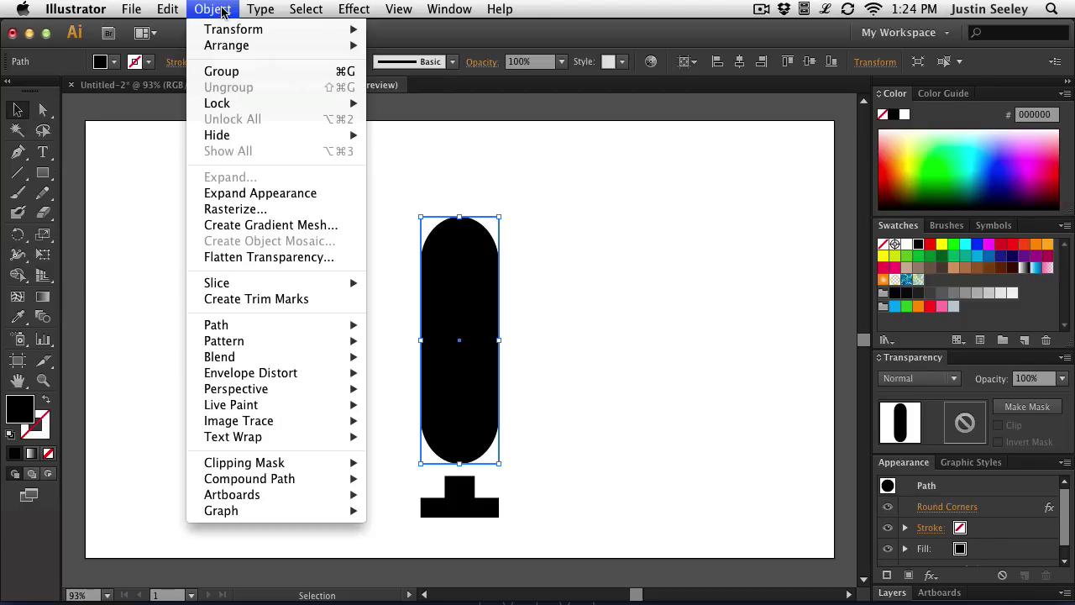
{"action": "left_click", "coordinate": [262, 194]}
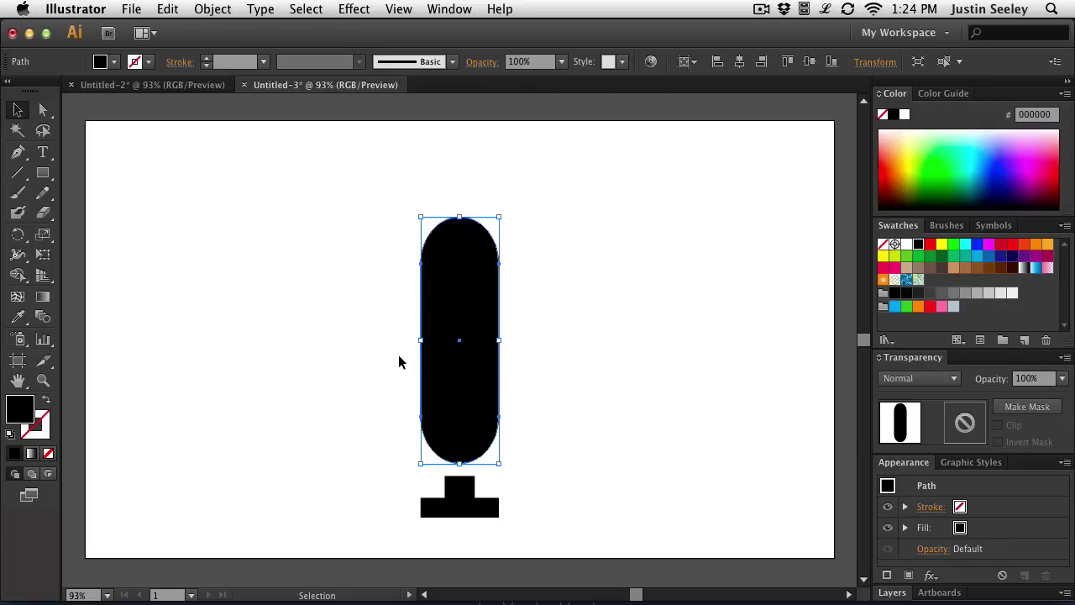
Offset the capsule's path outward by 10 px.
{"action": "left_click", "coordinate": [218, 11]}
{"action": "mouse_move", "coordinate": [269, 324]}
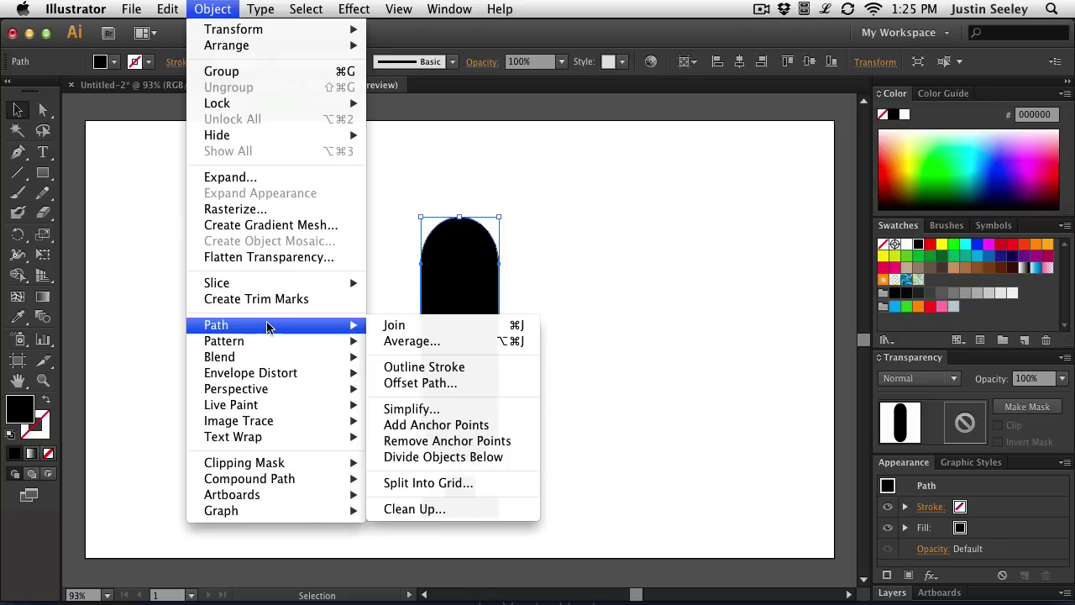
{"action": "left_click", "coordinate": [417, 384]}
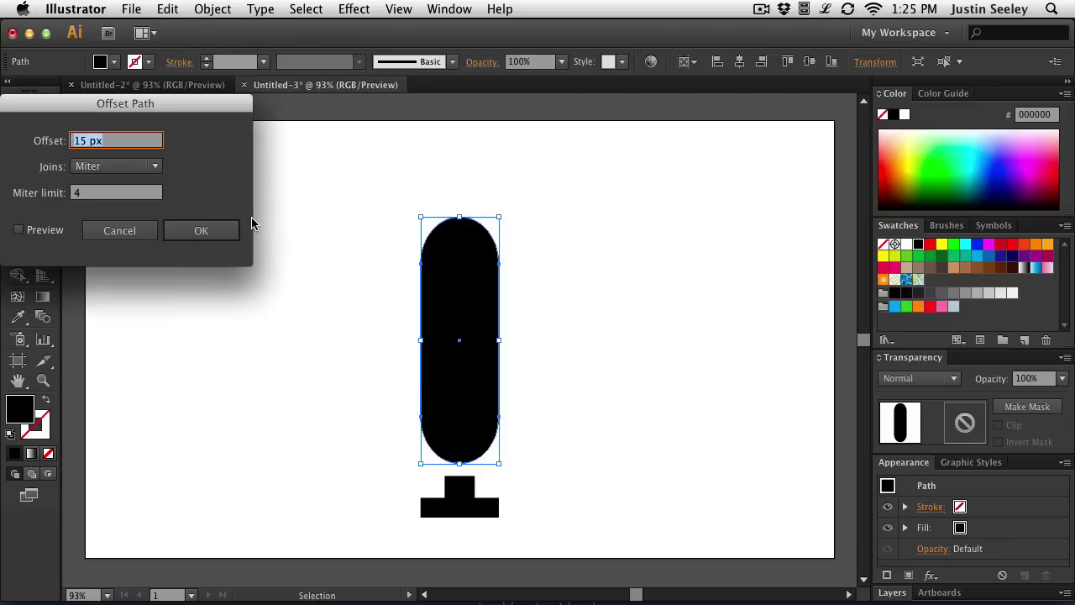
{"action": "type", "text": "10"}
{"action": "left_click", "coordinate": [19, 230]}
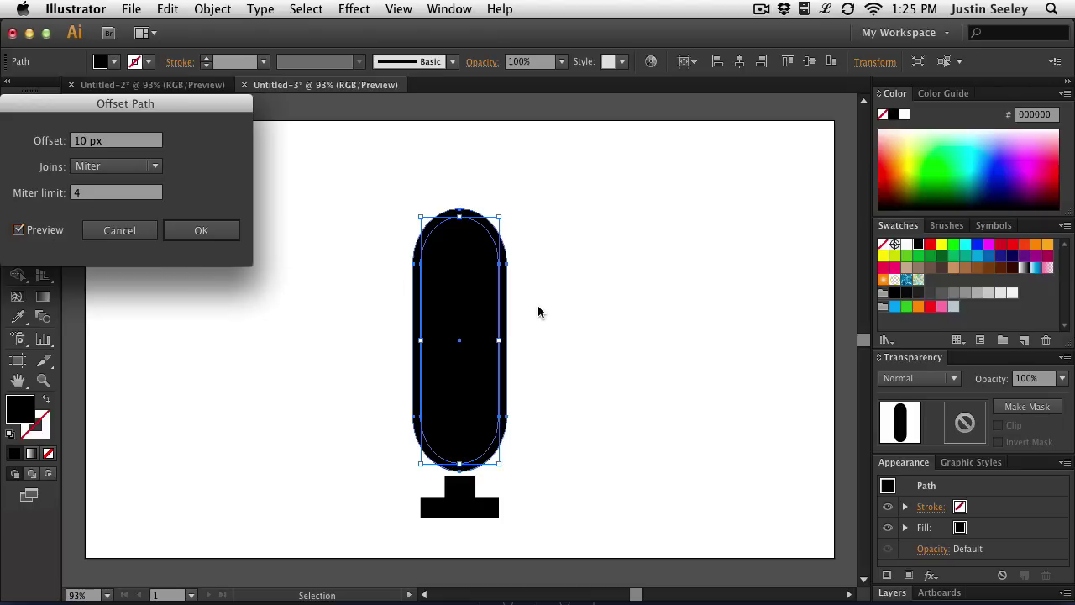
{"action": "left_click", "coordinate": [201, 232]}
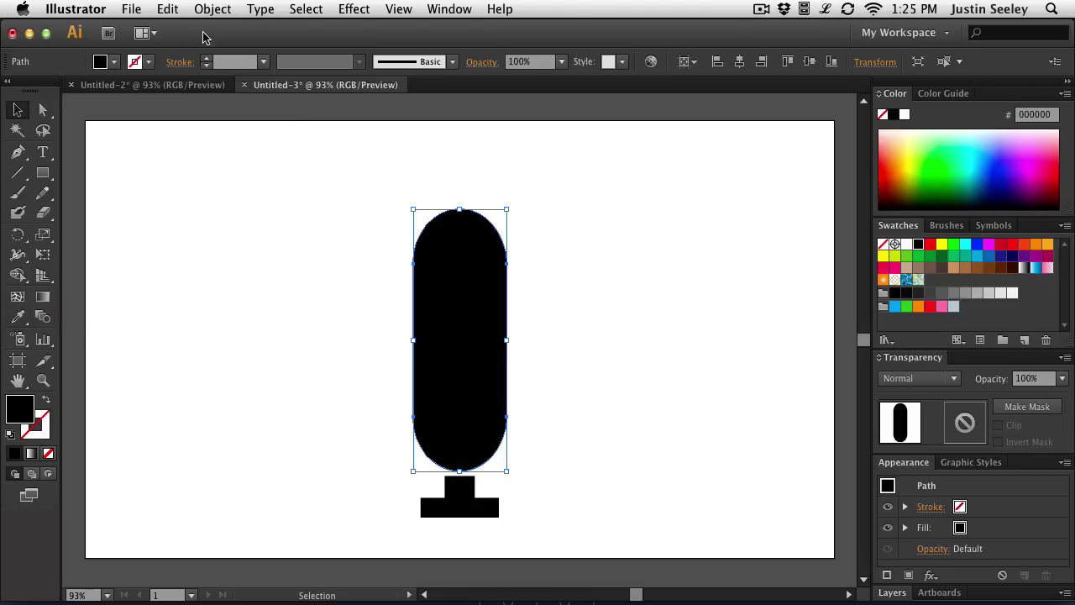
Offset the path outward again by a further 15 px.
{"action": "left_click", "coordinate": [206, 15]}
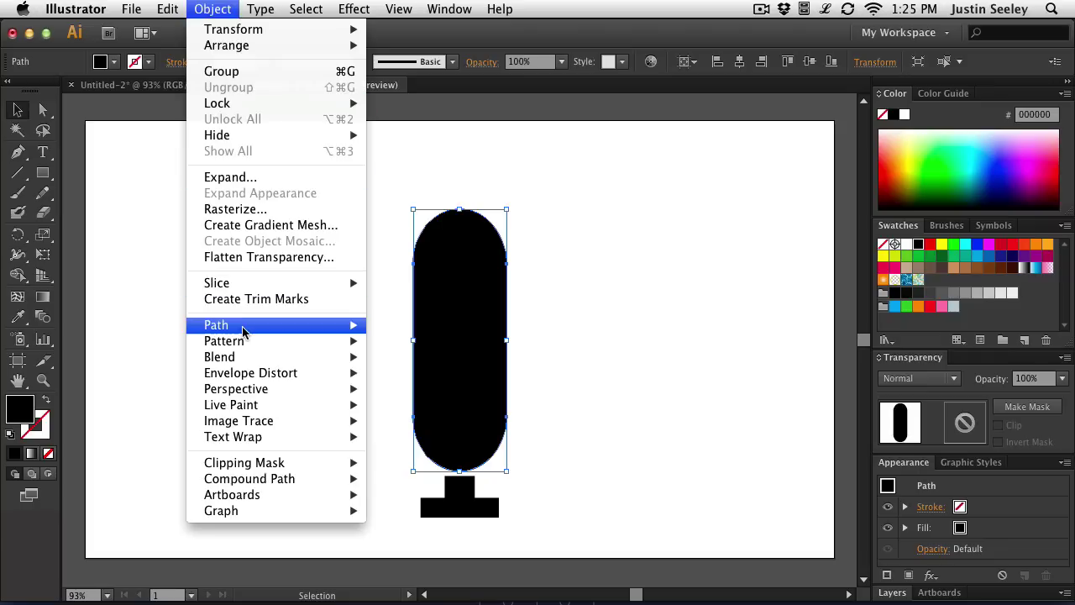
{"action": "mouse_move", "coordinate": [244, 333]}
{"action": "left_click", "coordinate": [403, 384]}
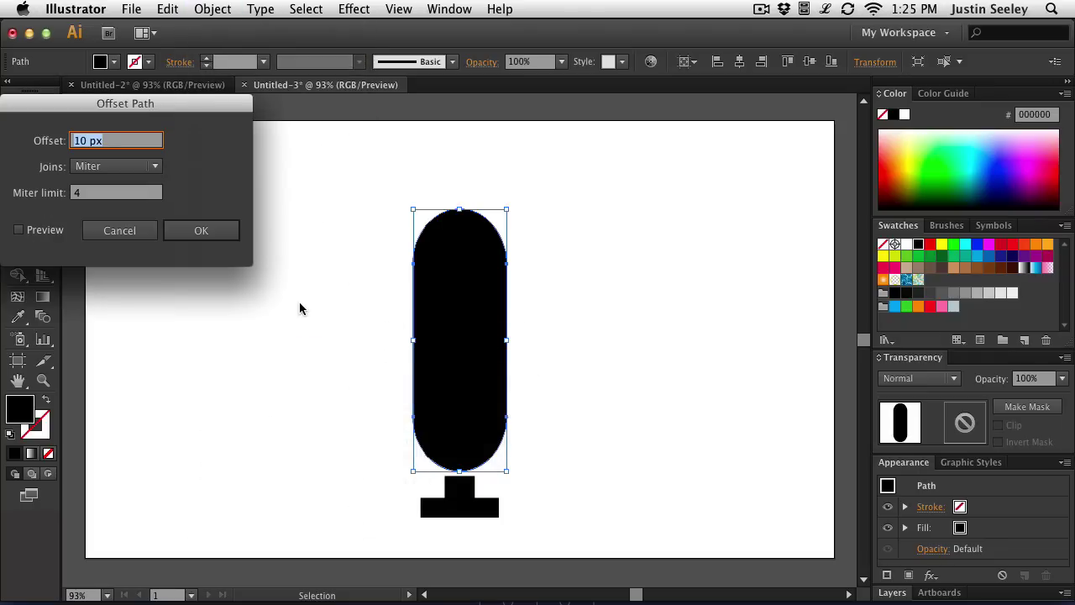
{"action": "type", "text": "15"}
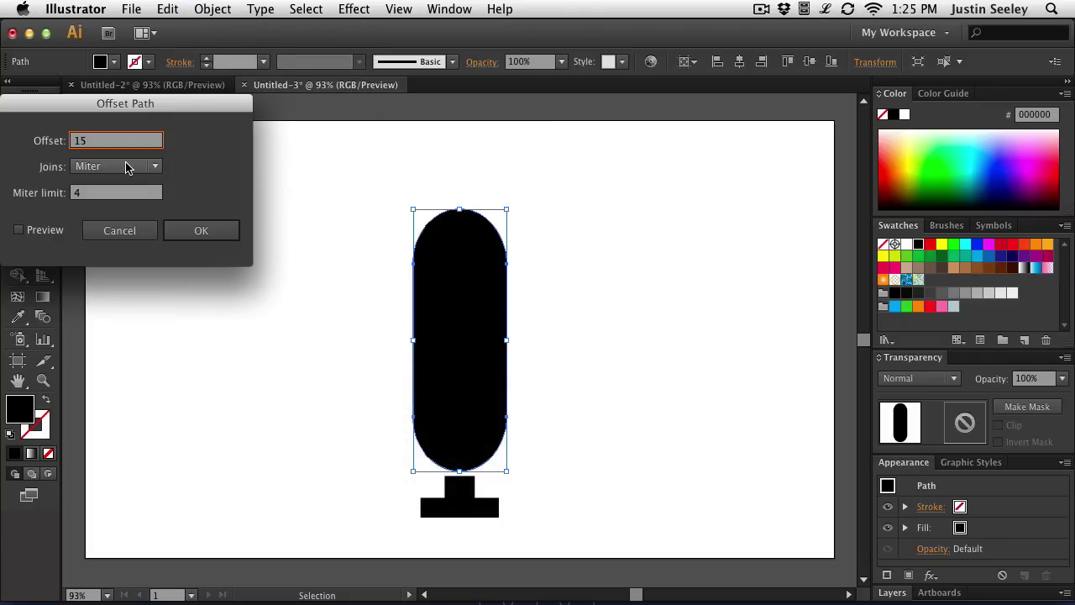
{"action": "left_click", "coordinate": [228, 230]}
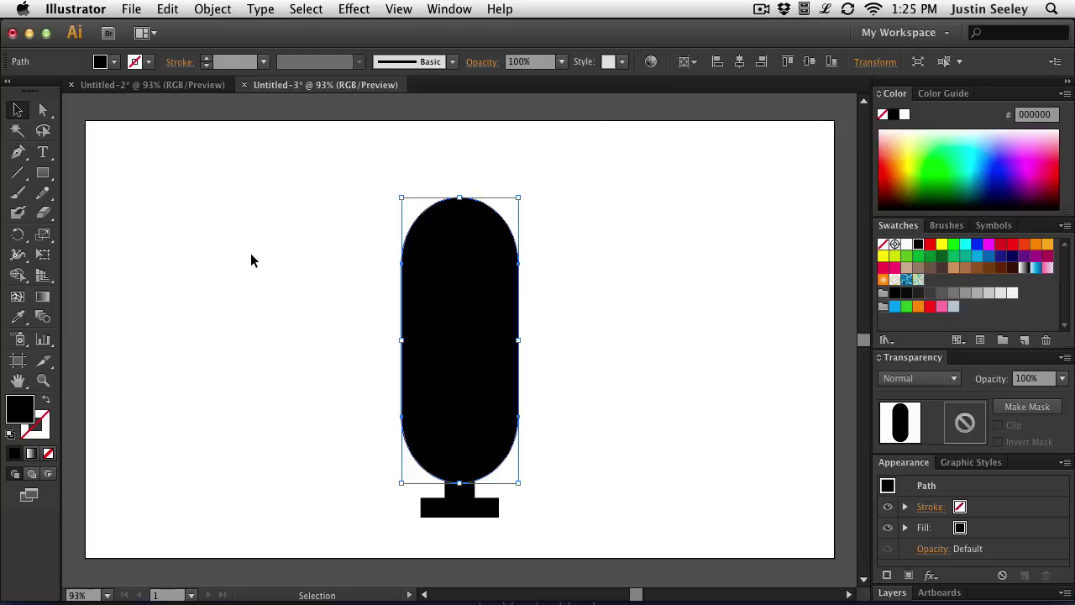
Select both offset shapes and use Shape Builder to delete the band between the outlines.
{"action": "left_click", "coordinate": [251, 253]}
{"action": "left_click_drag", "start_coordinate": [322, 221], "coordinate": [679, 440]}
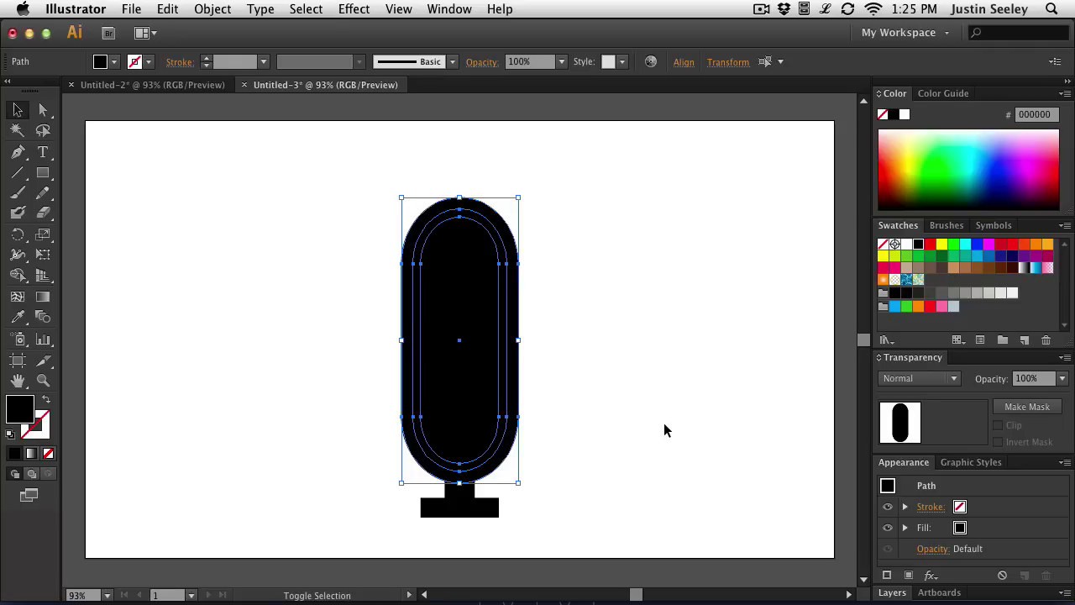
{"action": "key", "text": "shift+m"}
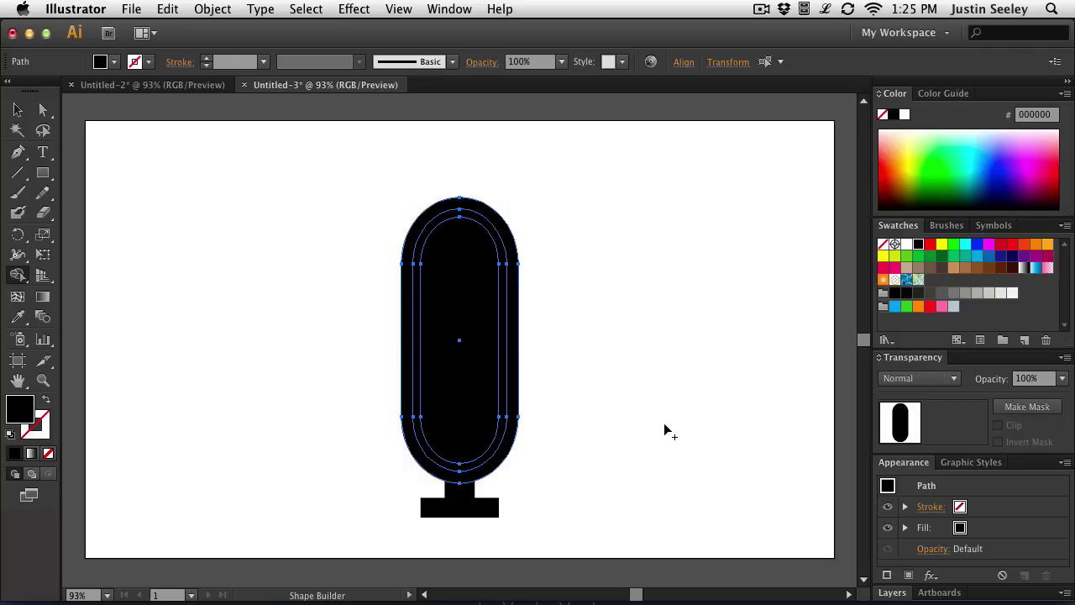
{"action": "left_click", "coordinate": [504, 343], "text": "alt"}
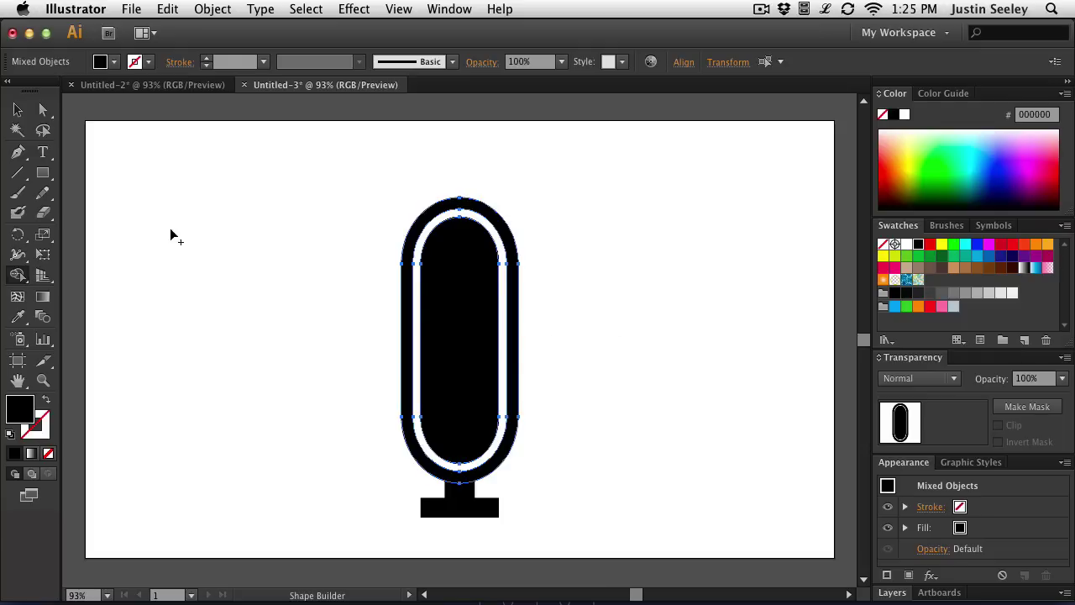
Erase a horizontal gap across the whole capsule, then undo it.
{"action": "left_click", "coordinate": [43, 212]}
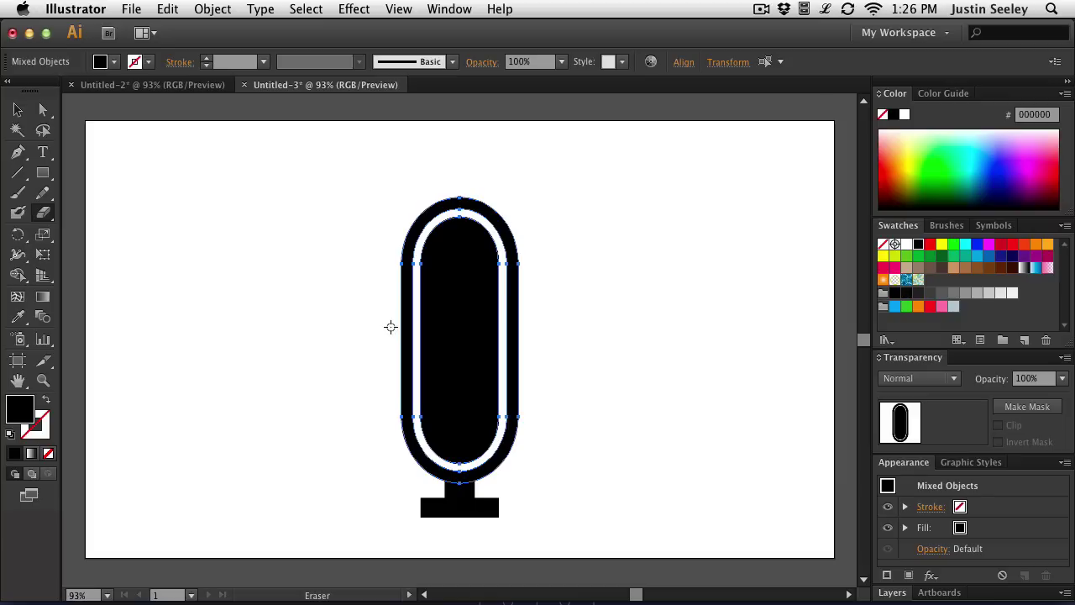
{"action": "left_click_drag", "start_coordinate": [391, 327], "coordinate": [635, 346]}
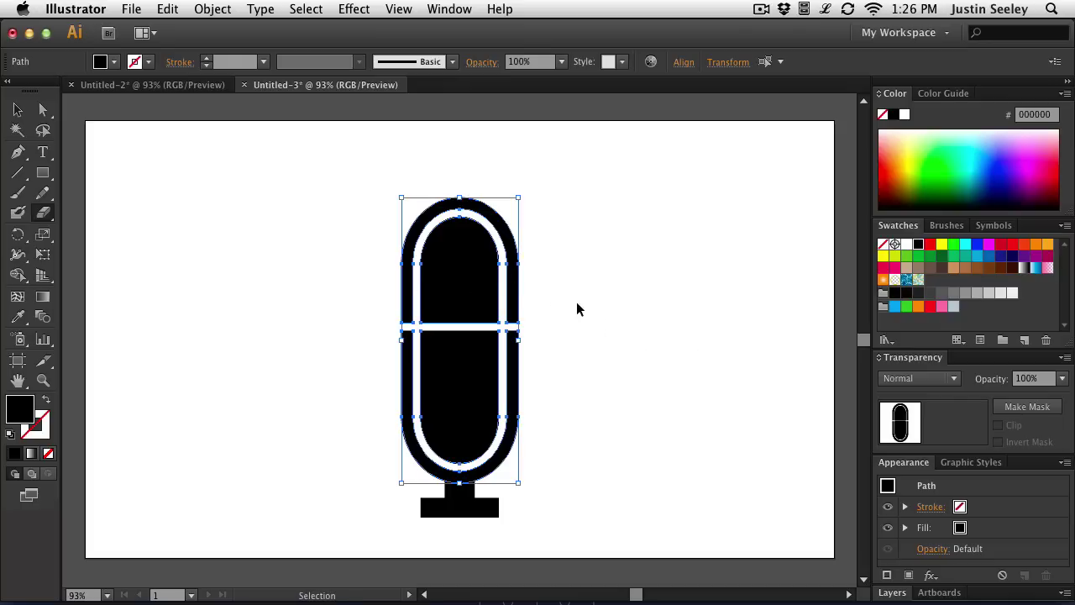
{"action": "key", "text": "super+z"}
Select only the outer ring and erase a cut through both its sides at mid-height.
{"action": "left_click", "coordinate": [16, 110]}
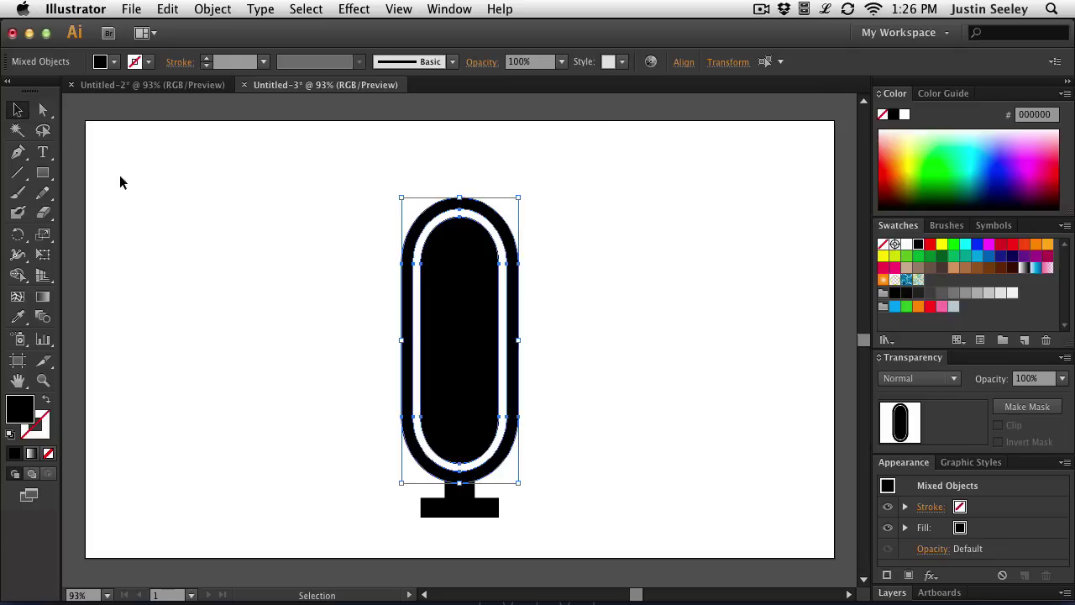
{"action": "left_click", "coordinate": [206, 222]}
{"action": "left_click", "coordinate": [409, 263]}
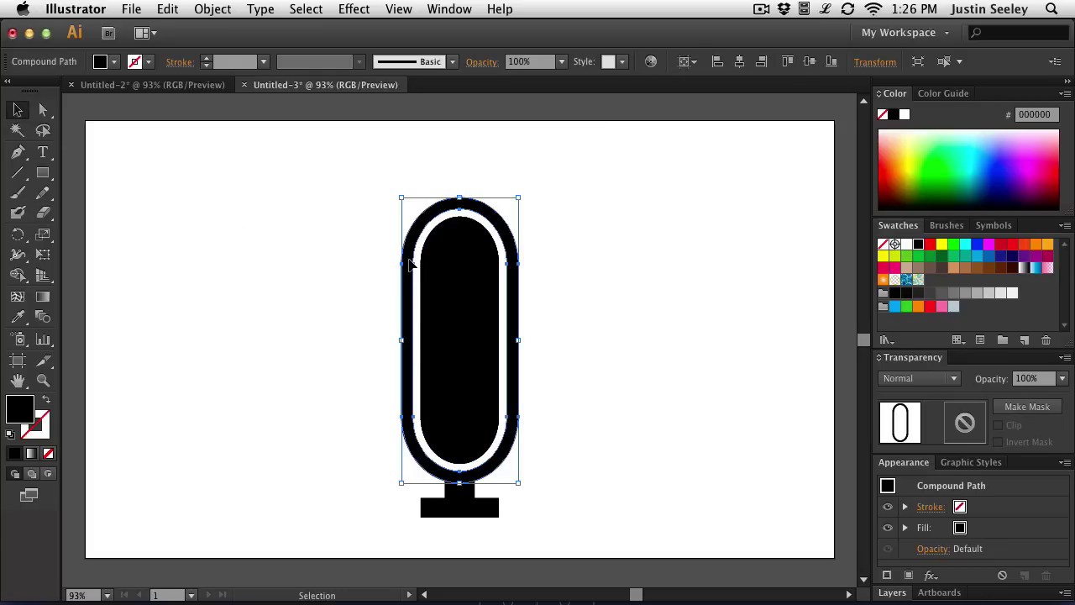
{"action": "key", "text": "shift+e"}
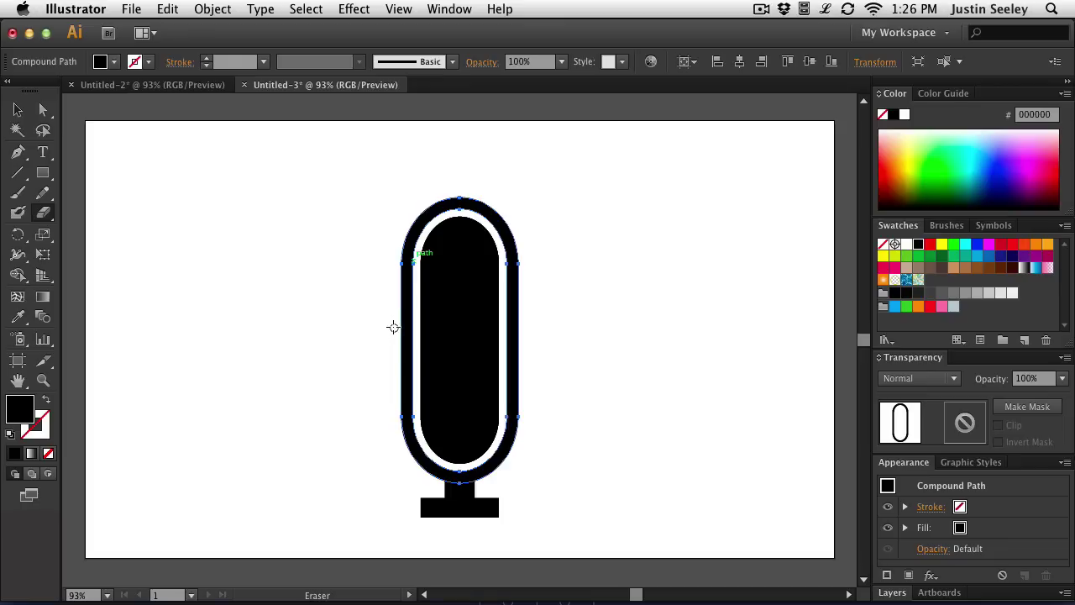
{"action": "left_click_drag", "start_coordinate": [393, 327], "coordinate": [776, 365]}
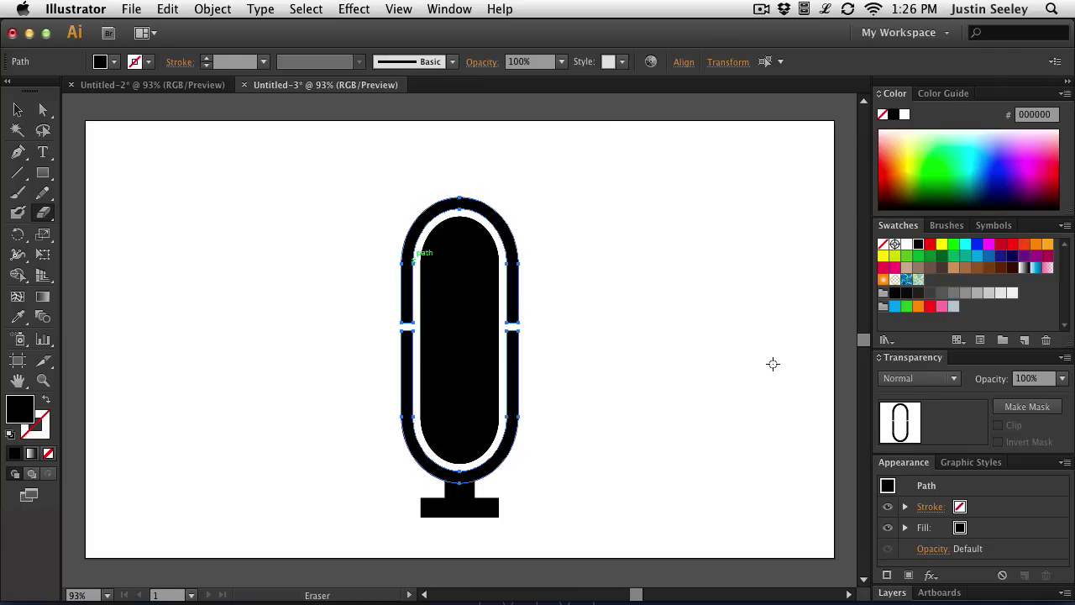
{"action": "key", "text": "v"}
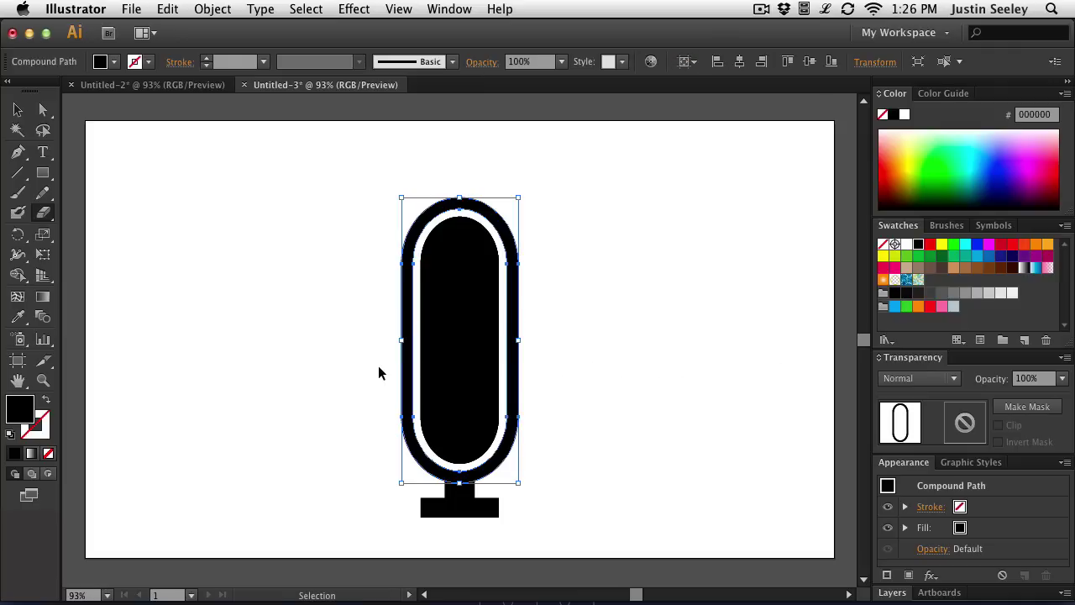
{"action": "key", "text": "shift+e"}
{"action": "right_click", "coordinate": [389, 367]}
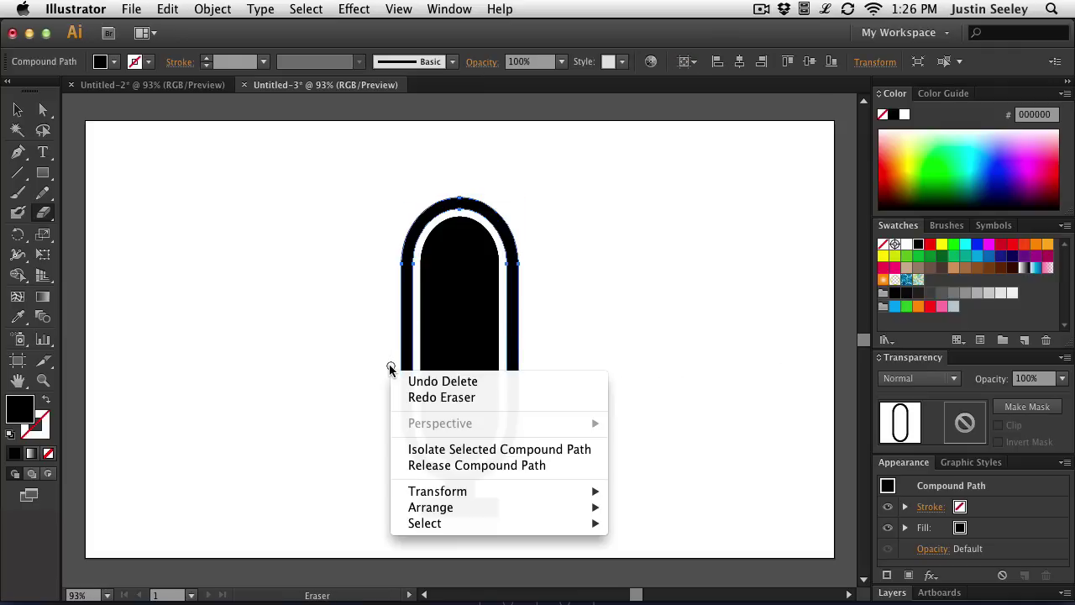
{"action": "left_click", "coordinate": [388, 364]}
{"action": "left_click_drag", "start_coordinate": [387, 361], "coordinate": [715, 358]}
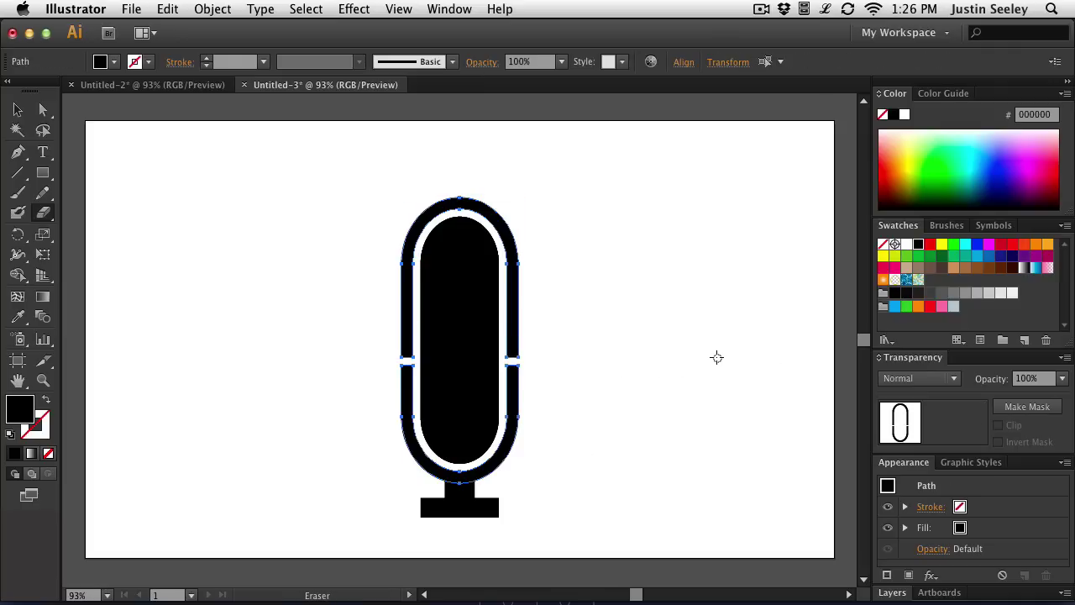
Delete the top half of the cut outer ring, leaving a U-shaped holder.
{"action": "left_click", "coordinate": [18, 109]}
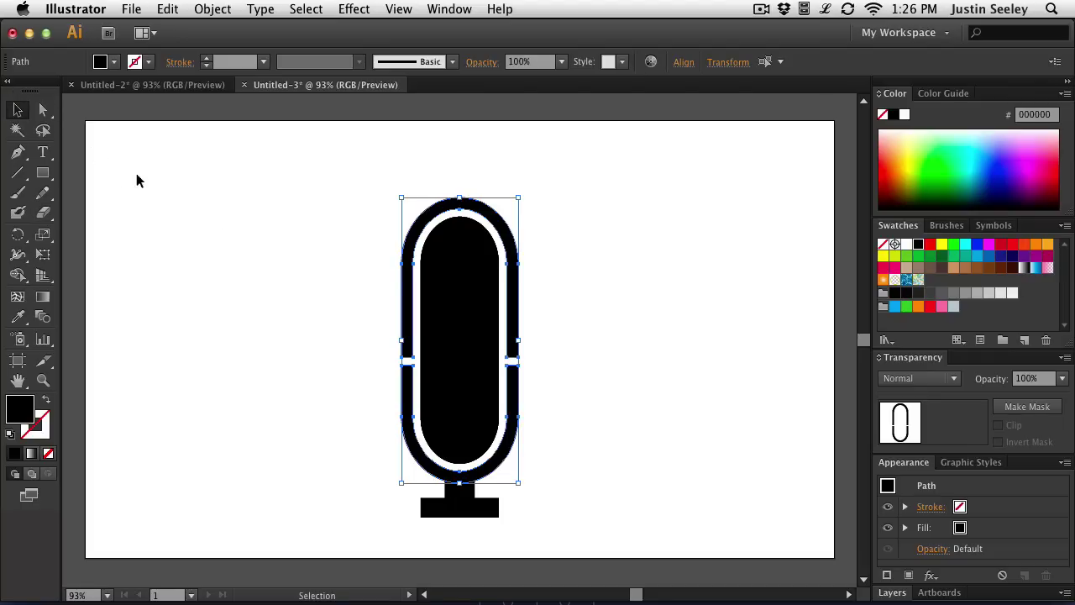
{"action": "left_click", "coordinate": [263, 212]}
{"action": "left_click", "coordinate": [453, 206]}
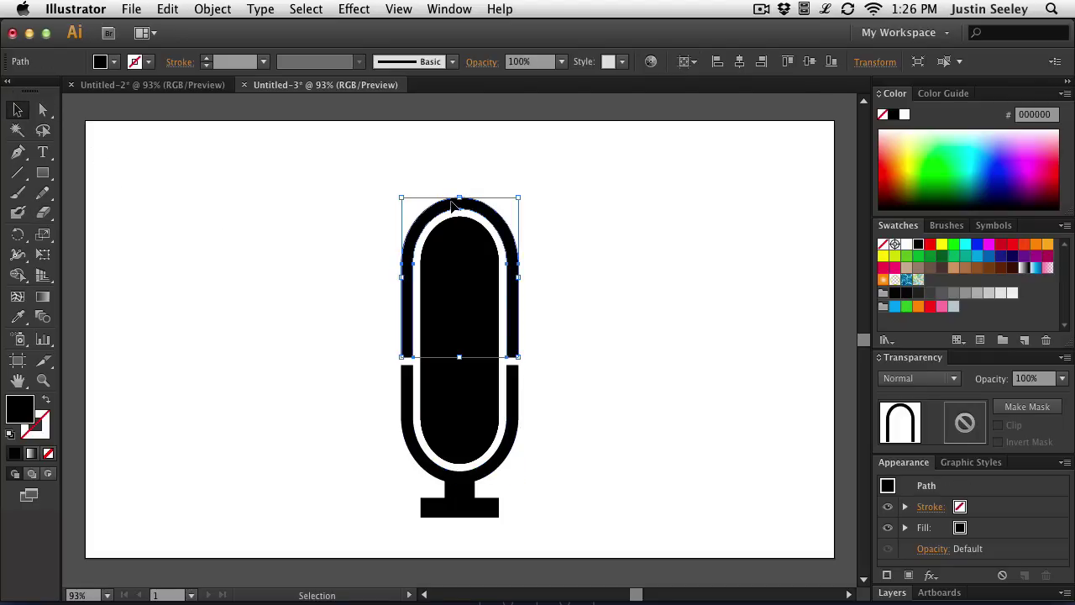
{"action": "key", "text": "Delete"}
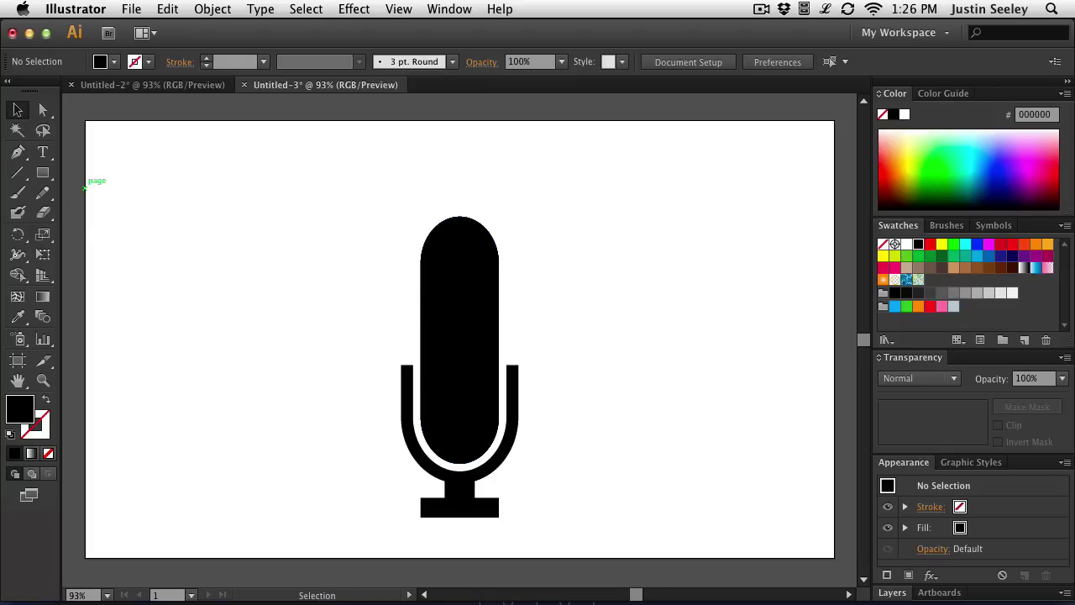
Draw a thin bar at the capsule's left edge and duplicate it downward into three stacked bars.
{"action": "left_click", "coordinate": [42, 172]}
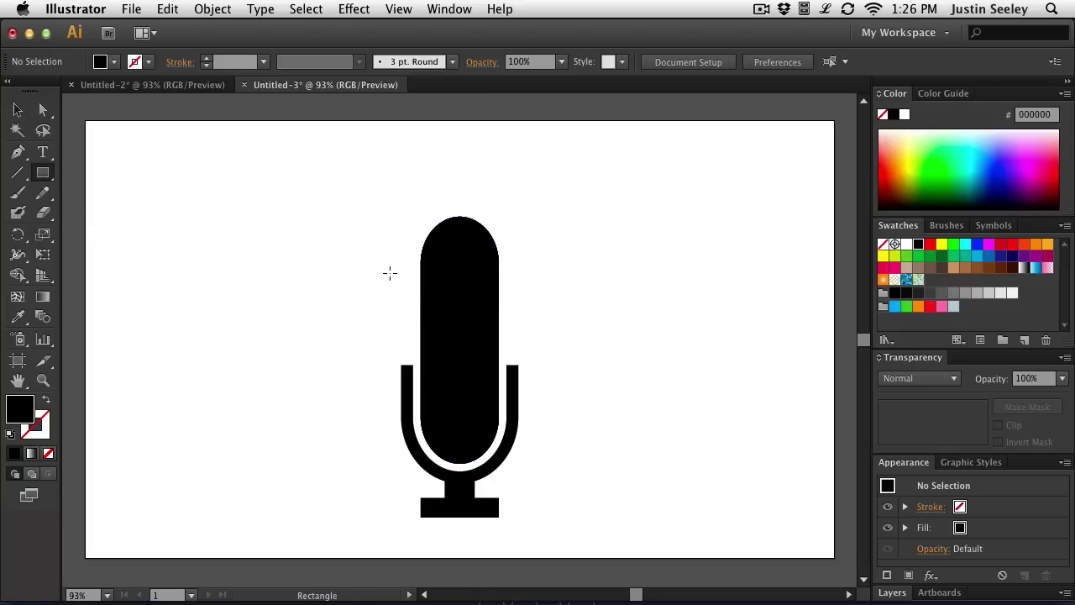
{"action": "left_click_drag", "start_coordinate": [401, 268], "coordinate": [446, 279]}
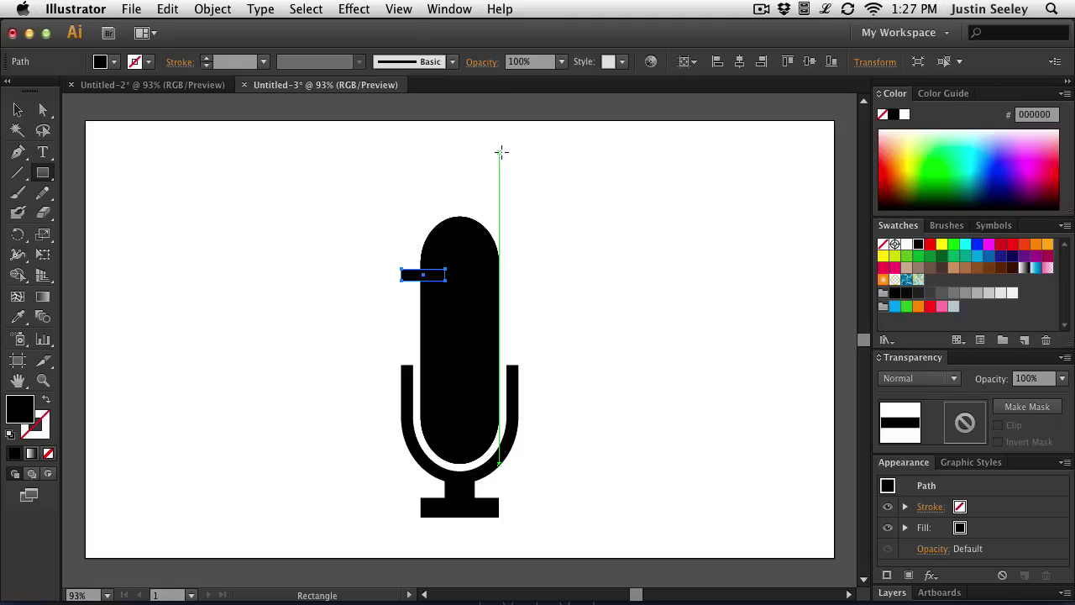
{"action": "key", "text": "super"}
{"action": "key", "text": "Down"}
{"action": "key", "text": "Down"}
{"action": "key", "text": "Down"}
{"action": "key", "text": "Down"}
{"action": "key", "text": "Down"}
{"action": "key", "text": "Down"}
{"action": "key", "text": "Down"}
{"action": "key", "text": "Down"}
{"action": "key", "text": "Down"}
{"action": "key", "text": "Down"}
{"action": "key", "text": "Down"}
{"action": "key", "text": "Down"}
{"action": "key", "text": "Down"}
{"action": "key", "text": "Down"}
{"action": "key", "text": "Down"}
{"action": "key", "text": "Down"}
{"action": "key", "text": "Down"}
{"action": "key", "text": "Down"}
{"action": "key", "text": "Down"}
{"action": "key", "text": "Down"}
{"action": "key", "text": "Down"}
{"action": "key", "text": "Down"}
{"action": "key", "text": "Down"}
{"action": "key", "text": "Down"}
{"action": "key", "text": "super"}
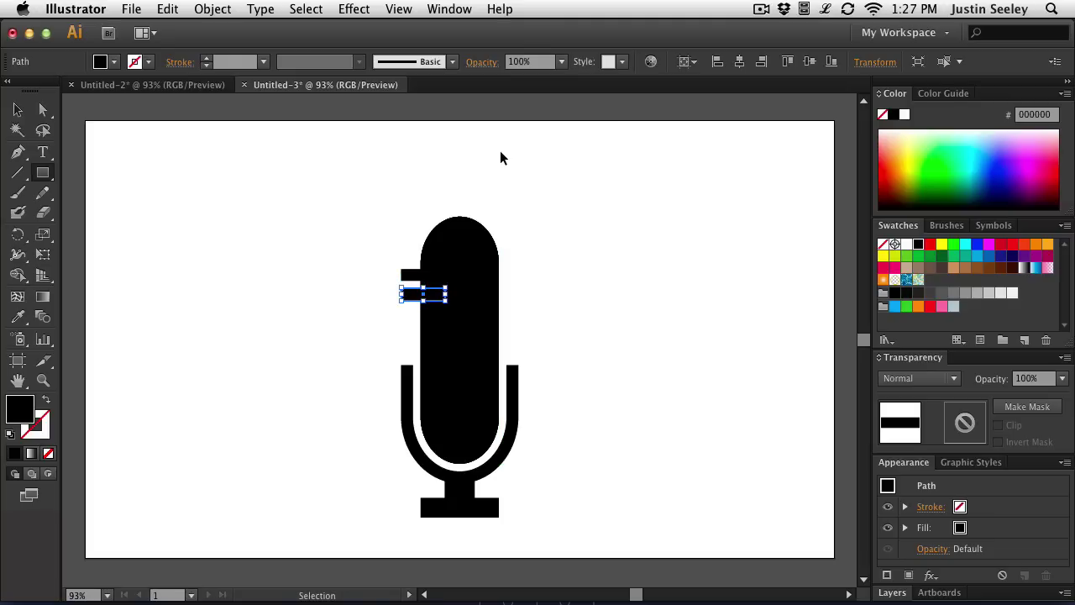
{"action": "key", "text": "Down"}
{"action": "key", "text": "Down"}
{"action": "key", "text": "Down"}
{"action": "key", "text": "Down"}
{"action": "key", "text": "Down"}
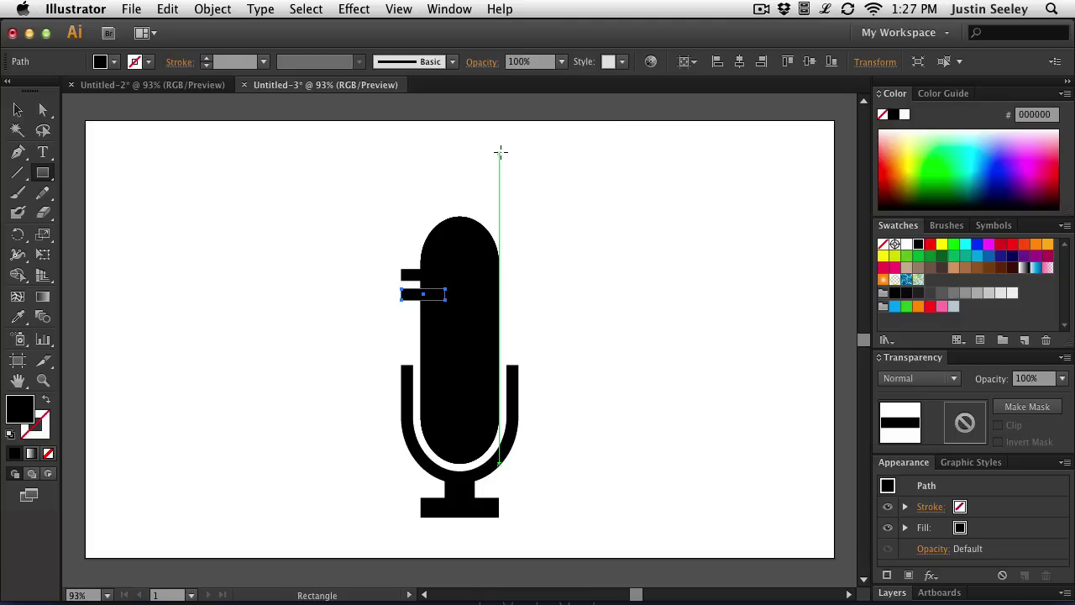
{"action": "key", "text": "alt+Down"}
{"action": "key", "text": "Down"}
{"action": "key", "text": "Down"}
{"action": "key", "text": "Down"}
{"action": "key", "text": "Down"}
{"action": "key", "text": "Down"}
{"action": "key", "text": "Down"}
{"action": "key", "text": "Down"}
{"action": "key", "text": "Down"}
{"action": "key", "text": "Down"}
{"action": "key", "text": "Down"}
{"action": "key", "text": "Down"}
{"action": "key", "text": "Down"}
{"action": "key", "text": "Down"}
{"action": "key", "text": "Down"}
{"action": "key", "text": "Down"}
{"action": "key", "text": "Down"}
{"action": "key", "text": "Down"}
{"action": "key", "text": "Down"}
{"action": "key", "text": "Down"}
{"action": "key", "text": "Down"}
{"action": "key", "text": "Down"}
{"action": "left_click", "coordinate": [17, 109]}
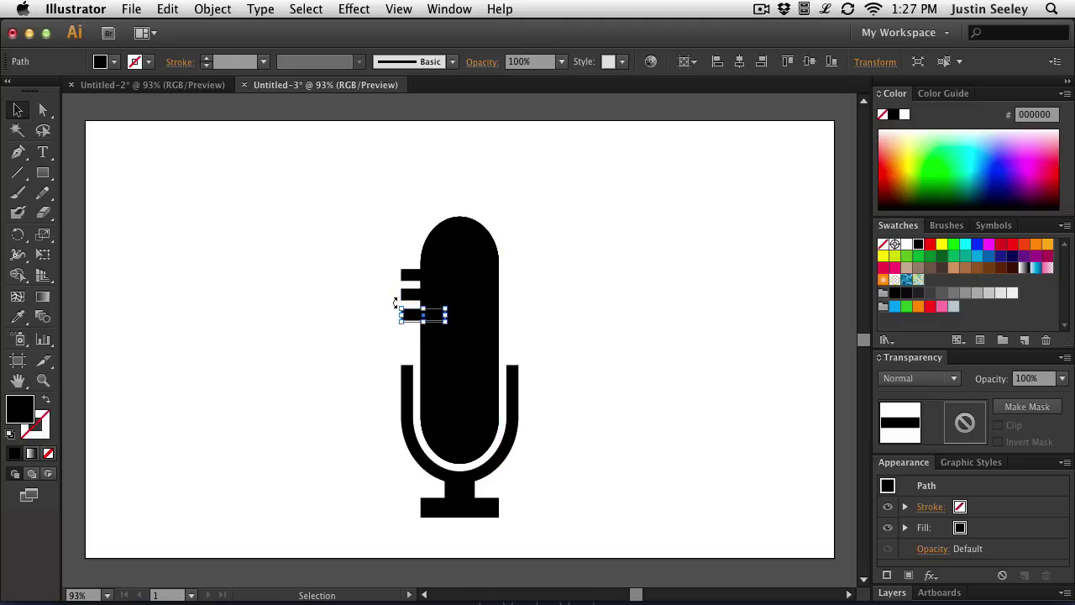
Distribute the three left bars evenly by their centres, aligned to the selection.
{"action": "left_click_drag", "start_coordinate": [392, 247], "coordinate": [411, 336]}
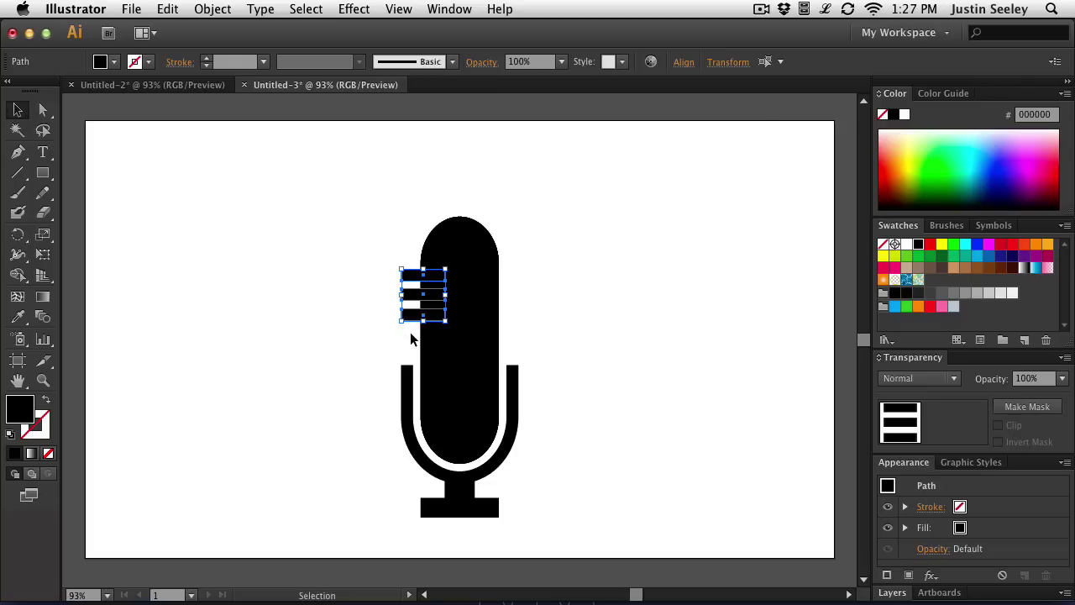
{"action": "left_click", "coordinate": [686, 64]}
{"action": "left_click", "coordinate": [677, 199]}
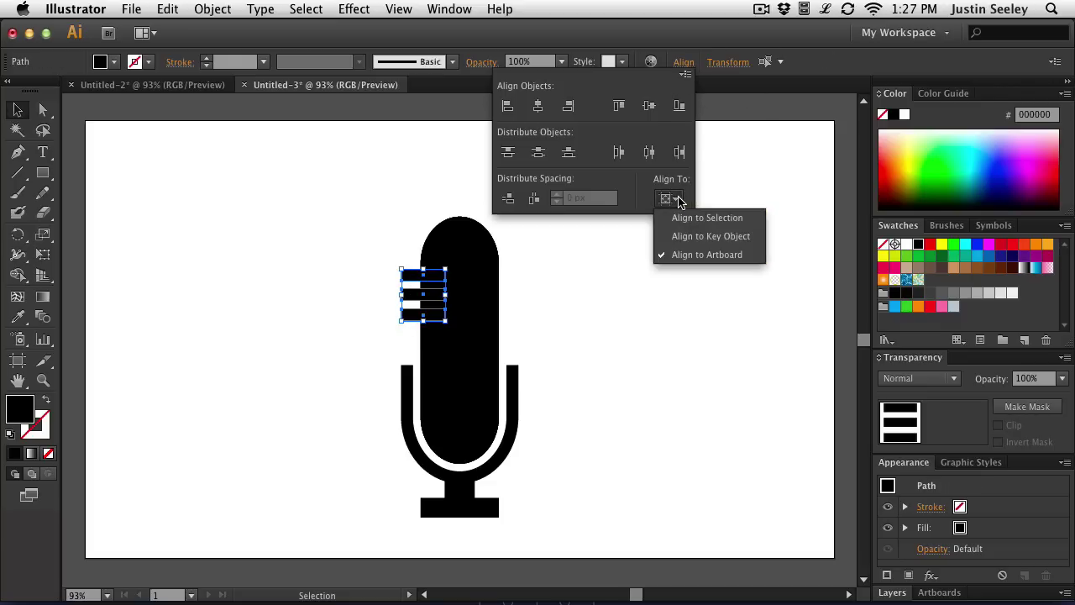
{"action": "left_click", "coordinate": [682, 226]}
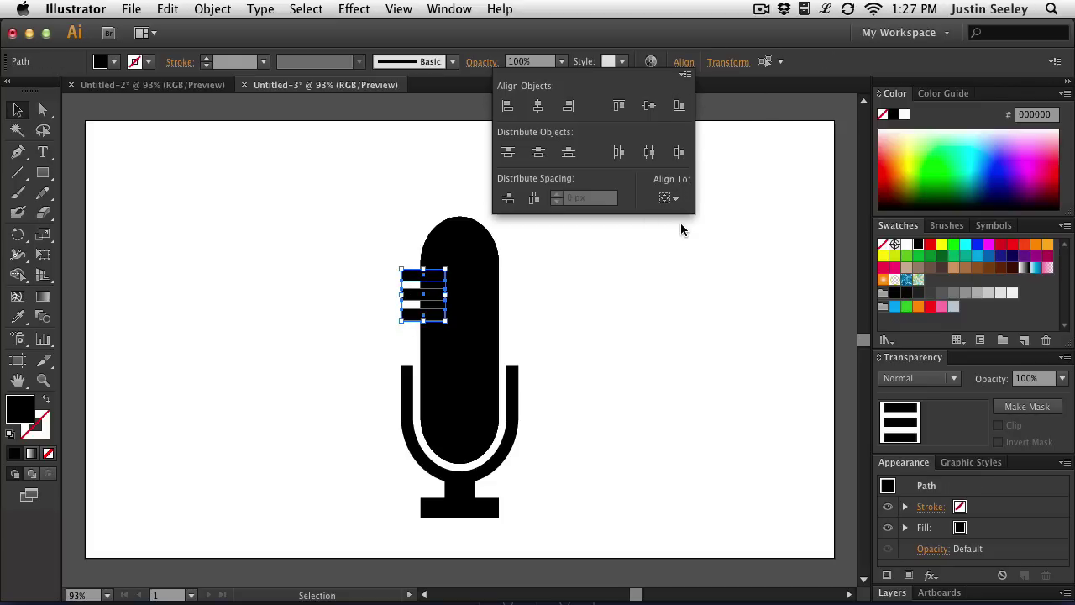
{"action": "left_click", "coordinate": [538, 154]}
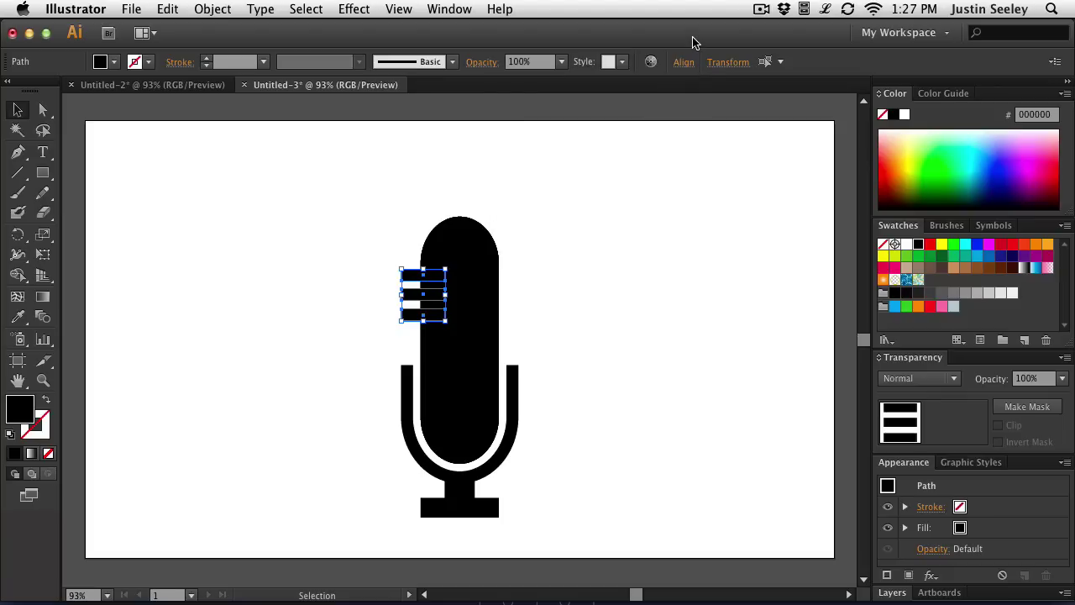
{"action": "key", "text": "Left"}
{"action": "key", "text": "Left"}
{"action": "key", "text": "Left"}
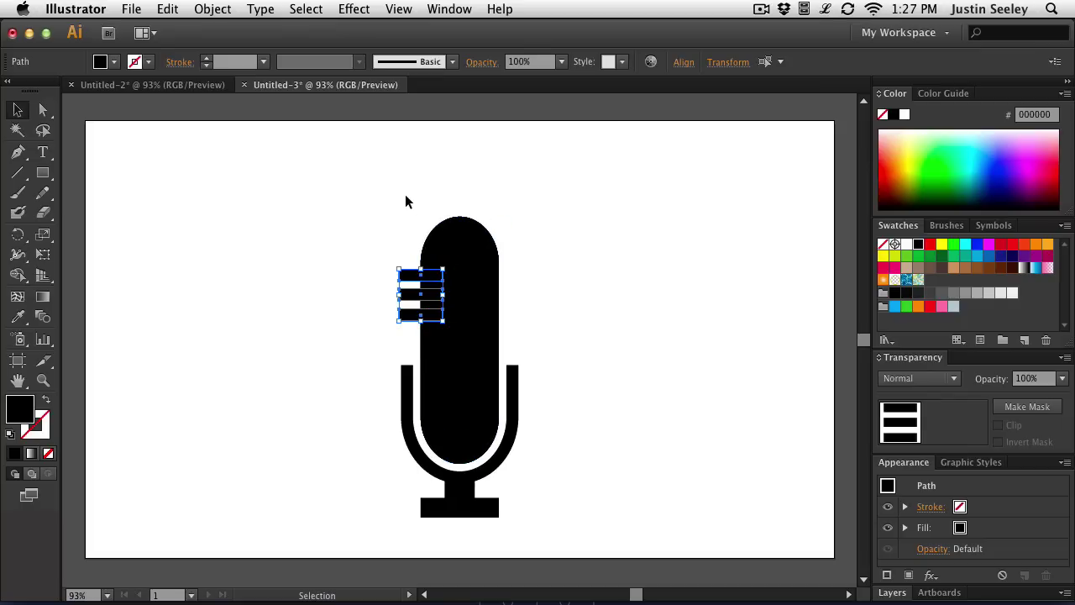
Duplicate the three bars onto the capsule's right edge.
{"action": "key", "text": "super"}
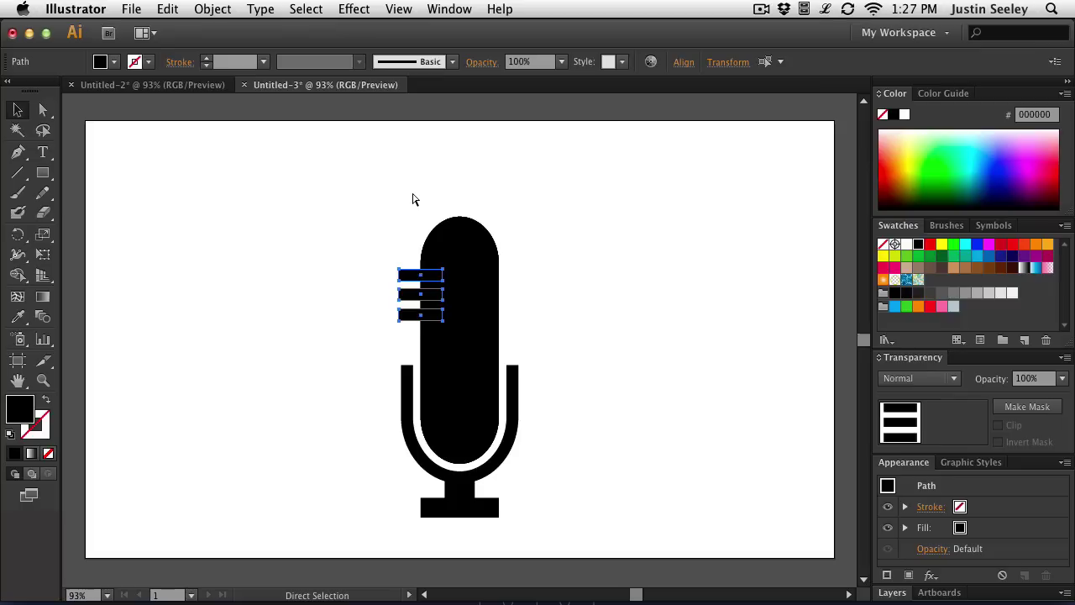
{"action": "key", "text": "Right"}
{"action": "key", "text": "Right"}
{"action": "key", "text": "Right"}
{"action": "key", "text": "Right"}
{"action": "key", "text": "Right"}
{"action": "key", "text": "Right"}
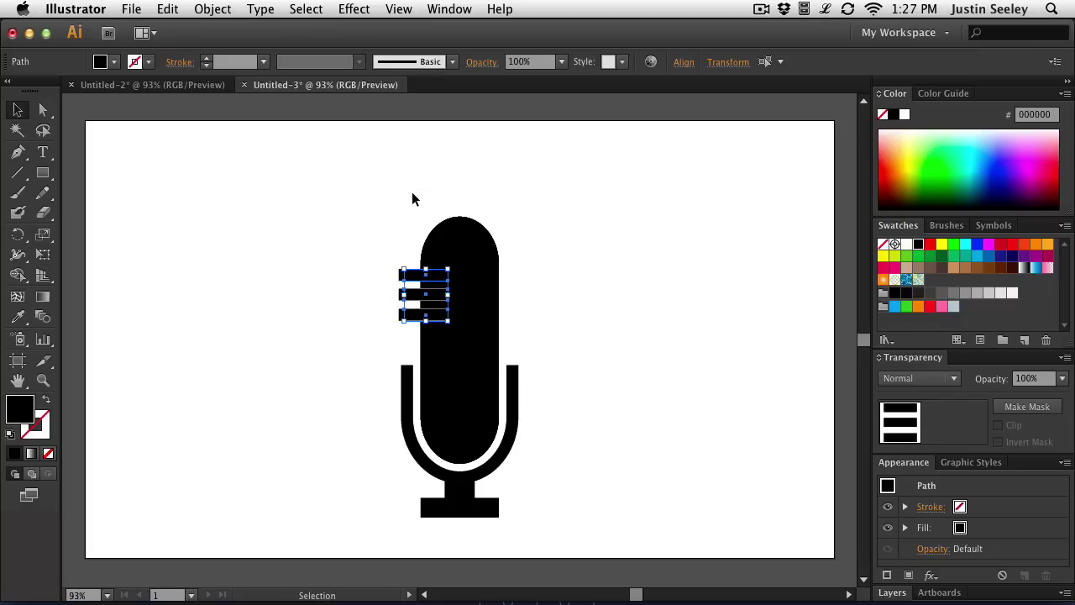
{"action": "key", "text": "Right"}
{"action": "key", "text": "Right"}
{"action": "key", "text": "Right"}
{"action": "key", "text": "Right"}
{"action": "key", "text": "Right"}
{"action": "key", "text": "Right"}
{"action": "key", "text": "Right"}
{"action": "key", "text": "Right"}
{"action": "key", "text": "Right"}
{"action": "key", "text": "Right"}
{"action": "key", "text": "Right"}
{"action": "key", "text": "Right"}
{"action": "key", "text": "Right"}
{"action": "key", "text": "Right"}
{"action": "key", "text": "Right"}
{"action": "key", "text": "Right"}
{"action": "key", "text": "Right"}
{"action": "key", "text": "Right"}
{"action": "key", "text": "Right"}
{"action": "key", "text": "Right"}
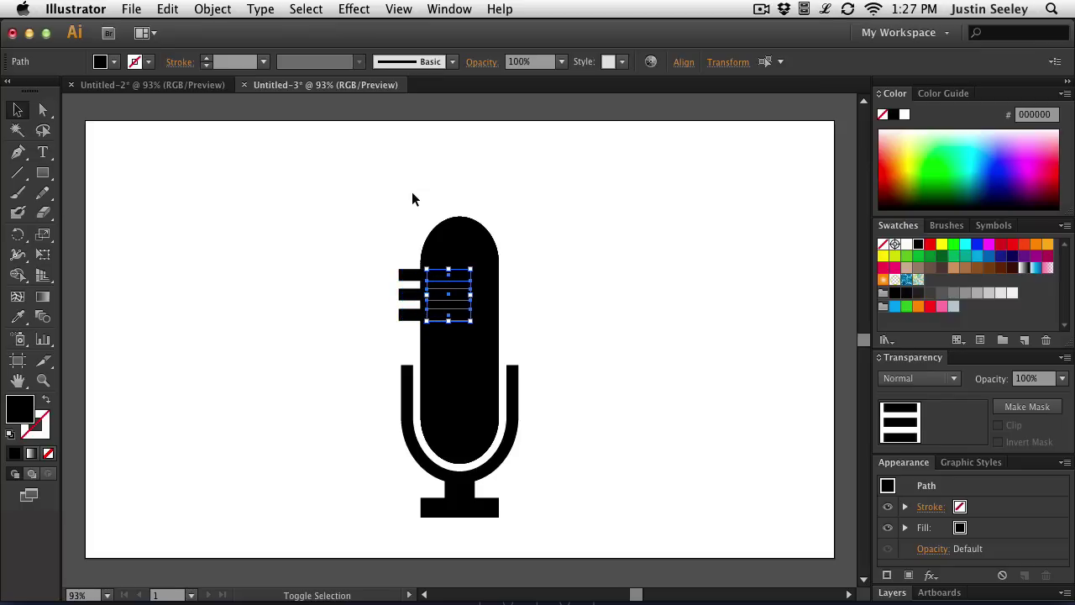
{"action": "key", "text": "Right"}
{"action": "key", "text": "Right"}
{"action": "key", "text": "Right"}
{"action": "key", "text": "Right"}
{"action": "key", "text": "Right"}
{"action": "key", "text": "Right"}
{"action": "key", "text": "Right"}
{"action": "key", "text": "Right"}
{"action": "key", "text": "Right"}
{"action": "key", "text": "Right"}
{"action": "key", "text": "Right"}
{"action": "key", "text": "Right"}
{"action": "key", "text": "Right"}
{"action": "key", "text": "Right"}
{"action": "key", "text": "Right"}
{"action": "key", "text": "Right"}
{"action": "key", "text": "Right"}
{"action": "key", "text": "Right"}
{"action": "key", "text": "Right"}
{"action": "key", "text": "Right"}
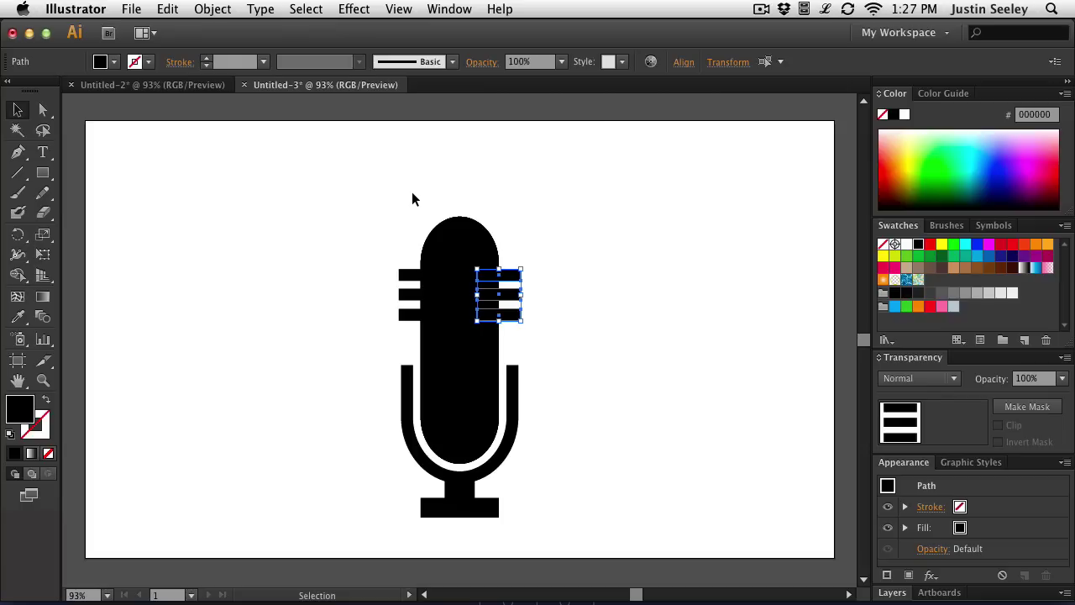
{"action": "left_click_drag", "start_coordinate": [402, 232], "coordinate": [436, 337], "text": "shift"}
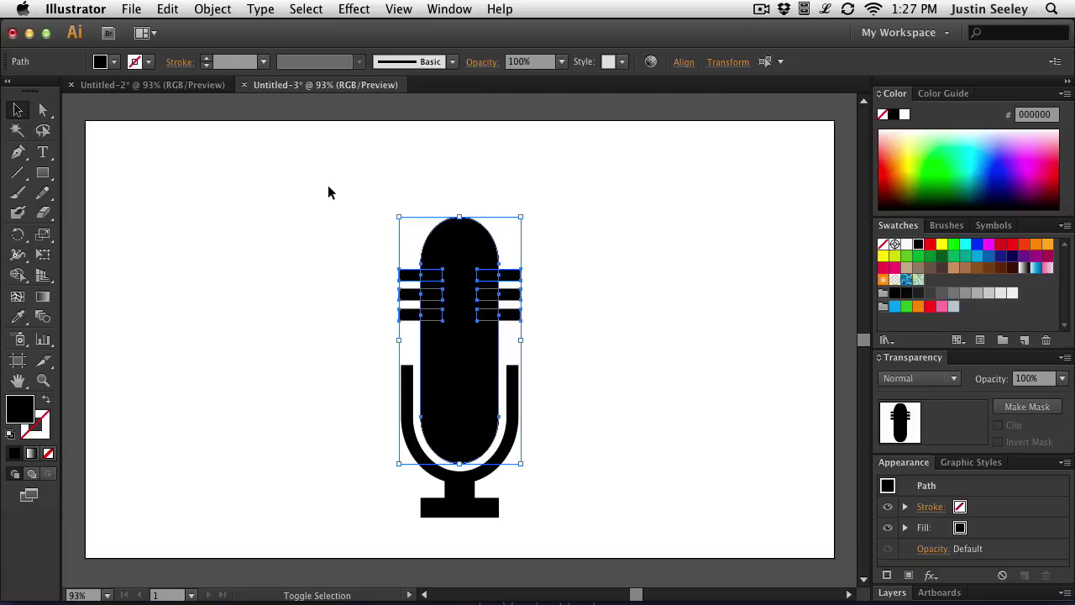
With Shape Builder, delete the bars from the capsule, leaving three white slits on each side.
{"action": "key", "text": "shift+m"}
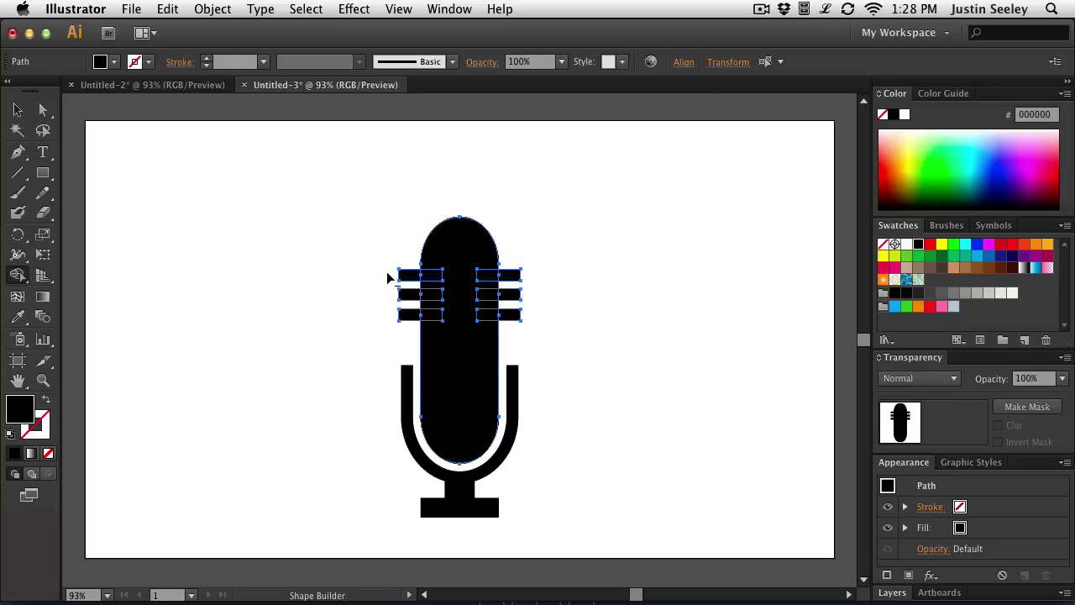
{"action": "mouse_move", "coordinate": [388, 278]}
{"action": "left_mouse_down"}
{"action": "mouse_move", "coordinate": [431, 278]}
{"action": "mouse_move", "coordinate": [415, 294]}
{"action": "mouse_move", "coordinate": [426, 292]}
{"action": "mouse_move", "coordinate": [437, 319]}
{"action": "left_mouse_up"}
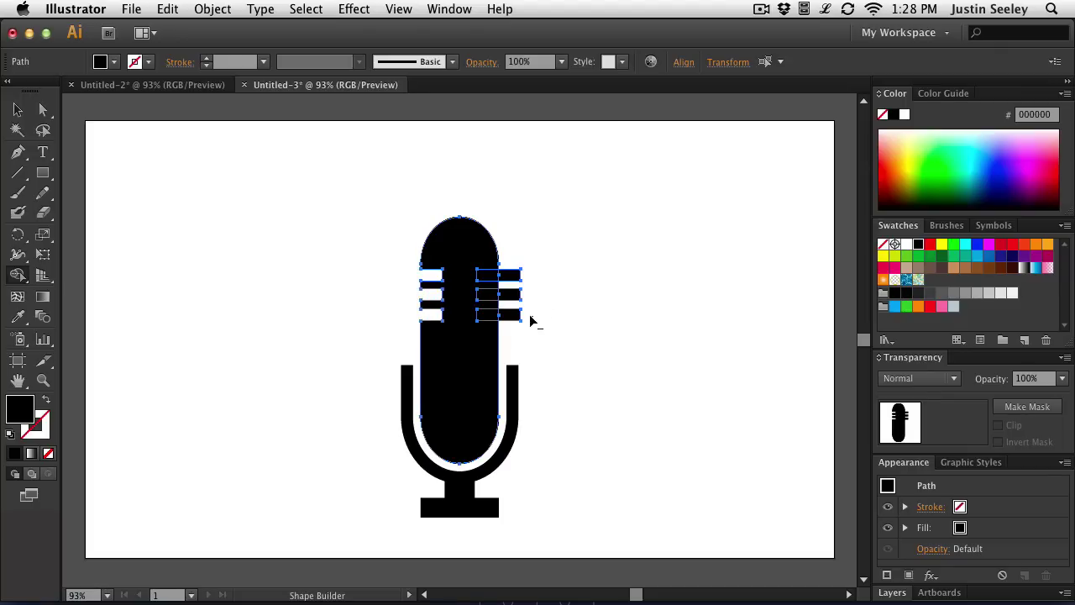
{"action": "mouse_move", "coordinate": [533, 316]}
{"action": "left_mouse_down"}
{"action": "mouse_move", "coordinate": [482, 316]}
{"action": "mouse_move", "coordinate": [489, 297]}
{"action": "left_mouse_up"}
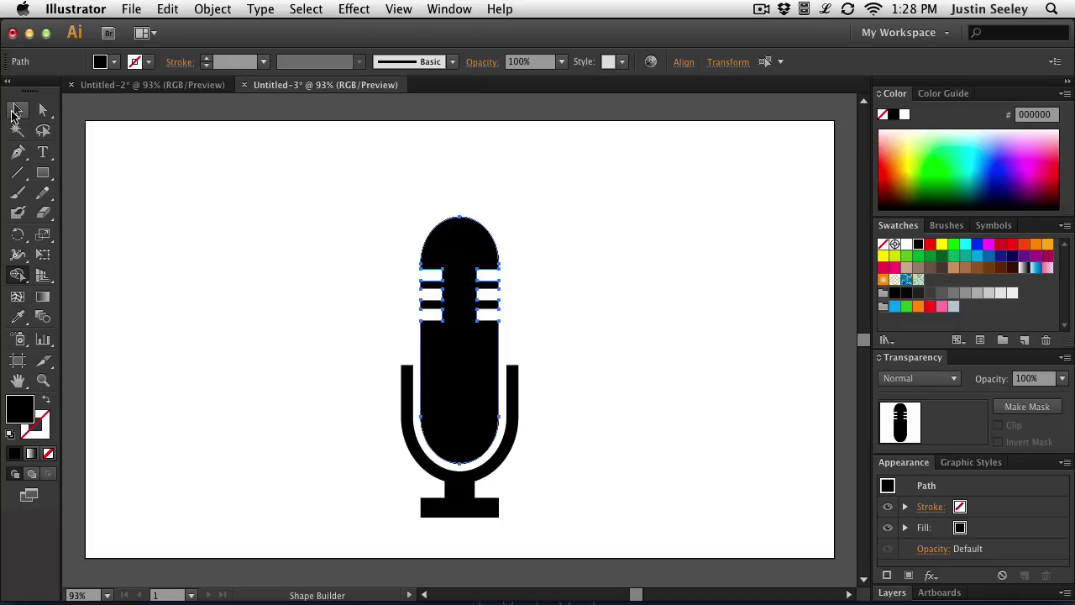
{"action": "left_click", "coordinate": [17, 109]}
{"action": "left_click", "coordinate": [351, 300]}
Use Shape Builder to unite the U-shaped holder, stem and base into one stand shape.
{"action": "key", "text": "a"}
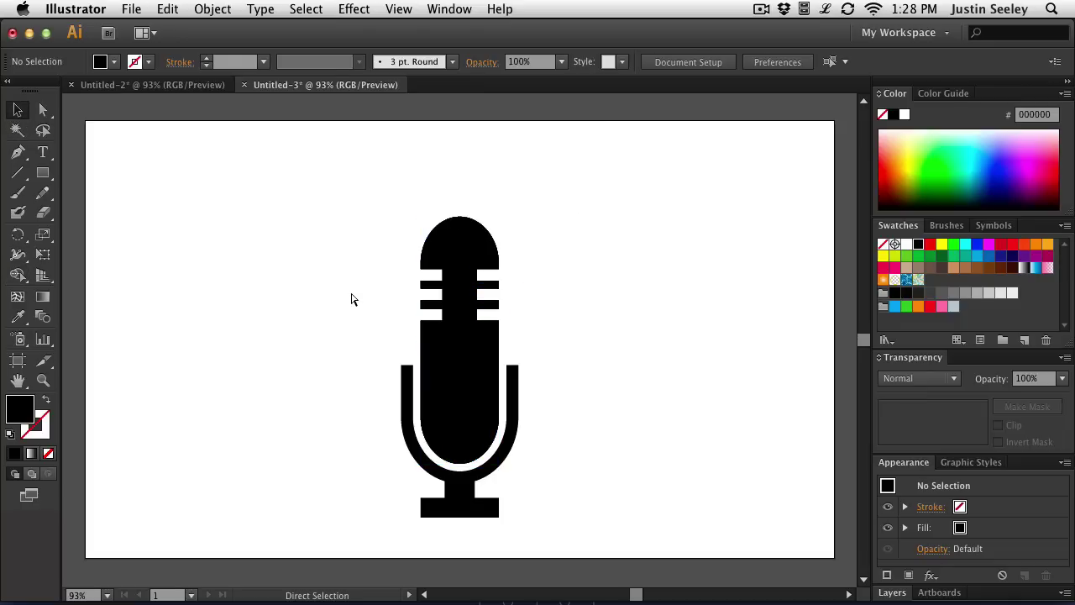
{"action": "key", "text": "super+1"}
{"action": "key", "text": "space"}
{"action": "left_click_drag", "start_coordinate": [594, 370], "coordinate": [593, 325]}
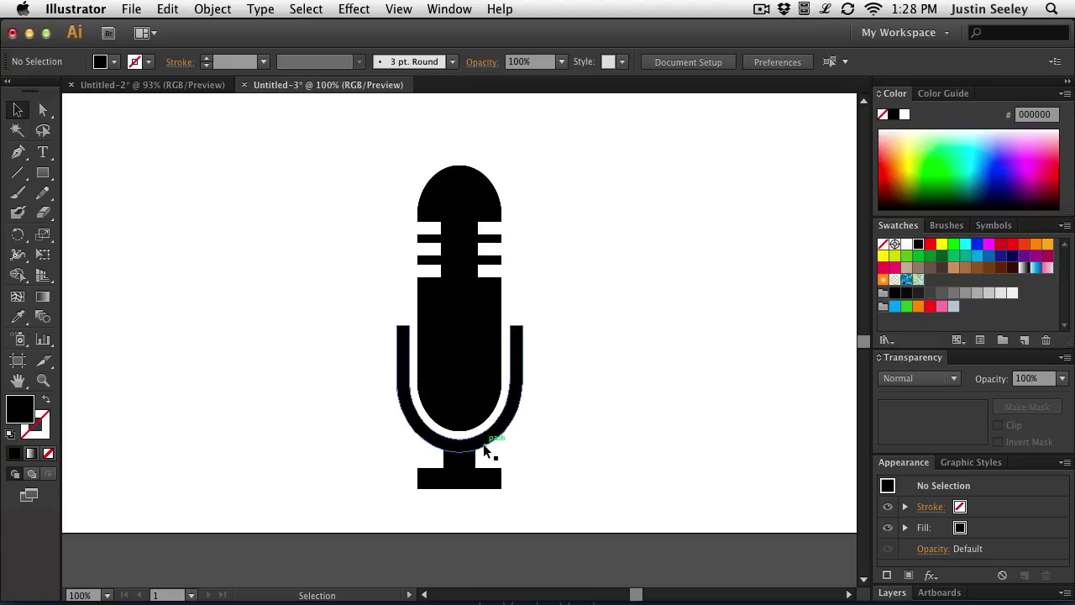
{"action": "left_click_drag", "start_coordinate": [519, 445], "coordinate": [428, 484]}
{"action": "key", "text": "shift"}
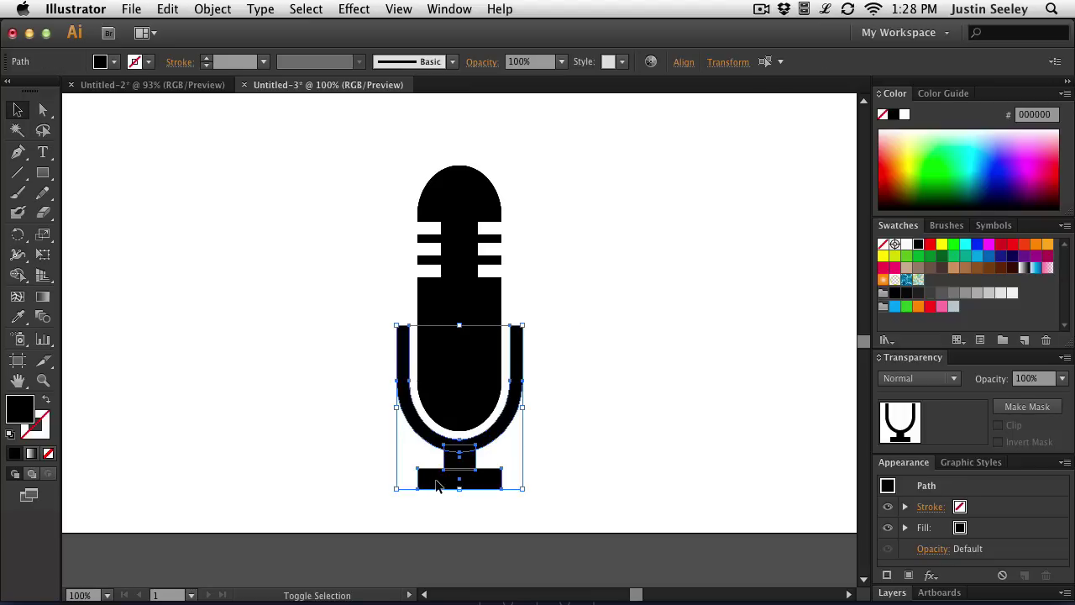
{"action": "key", "text": "shift+m"}
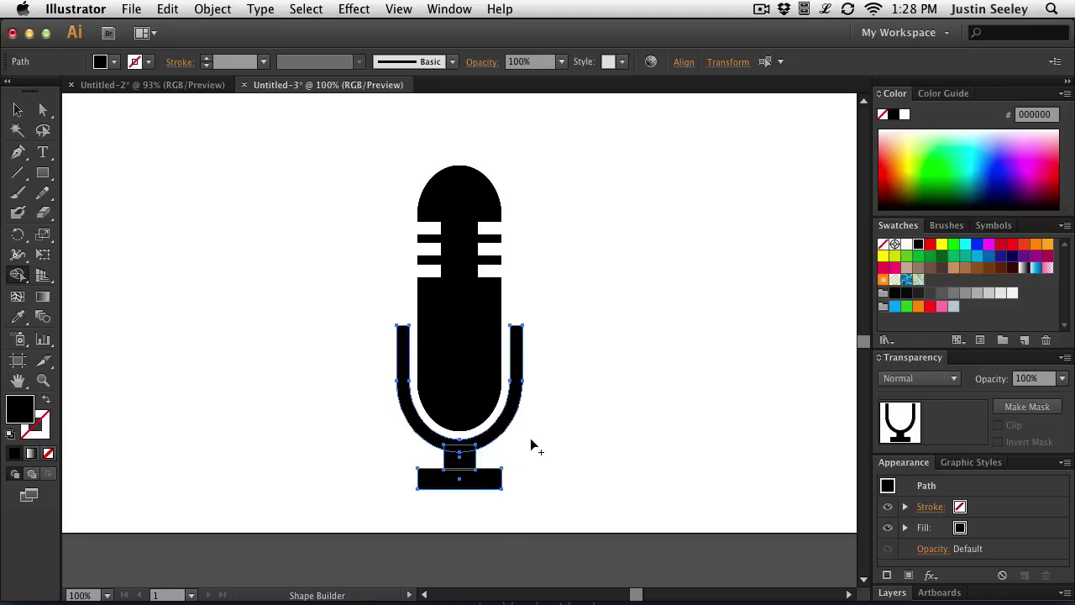
{"action": "left_click_drag", "start_coordinate": [522, 439], "coordinate": [446, 489]}
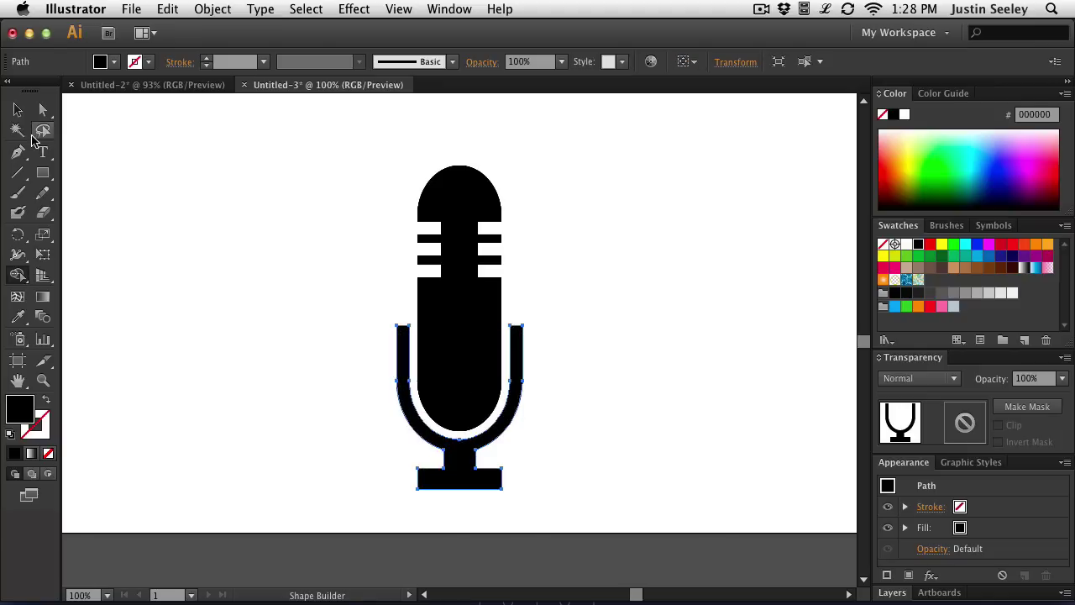
{"action": "left_click", "coordinate": [14, 114]}
{"action": "left_click", "coordinate": [298, 228]}
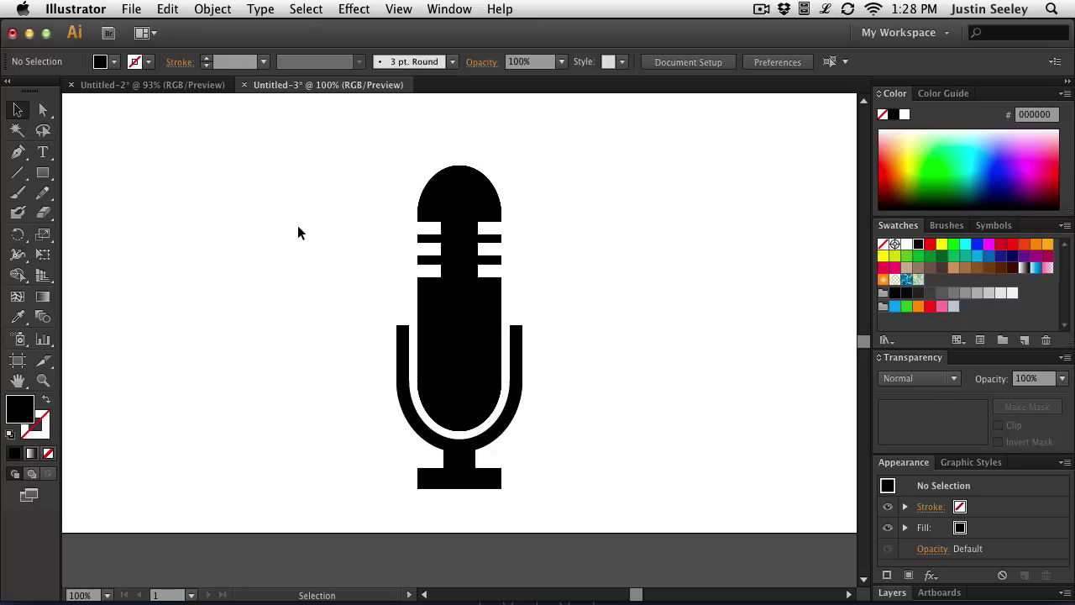